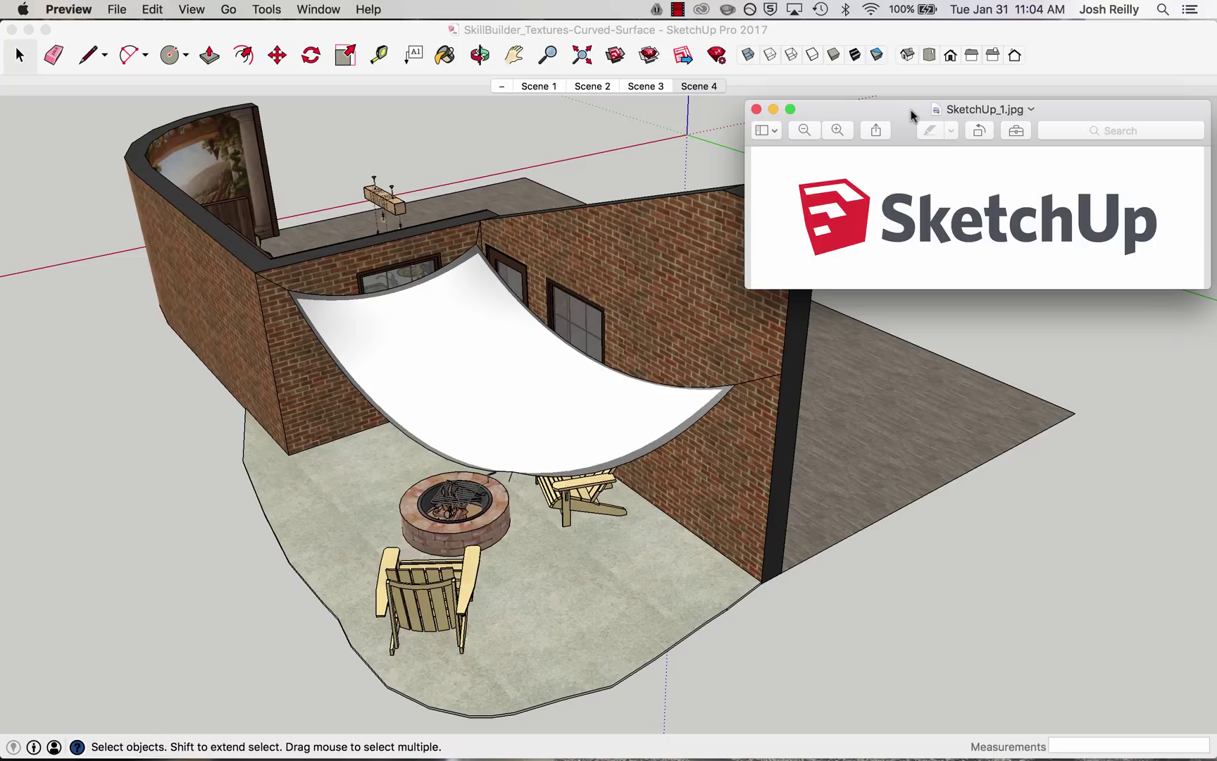
- Move the SketchUp_1.jpg Preview window aside and close it
{"action": "left_click_drag", "start_coordinate": [911, 111], "coordinate": [852, 144]}
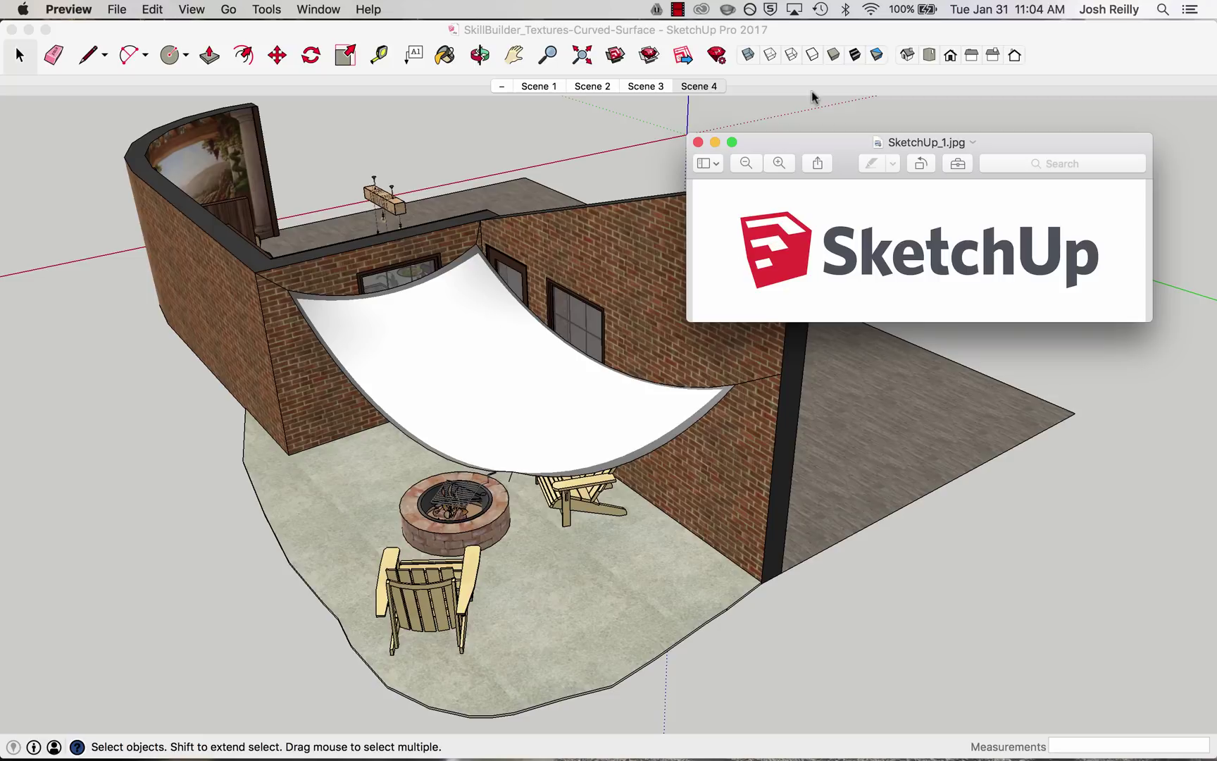
{"action": "left_click", "coordinate": [698, 145]}
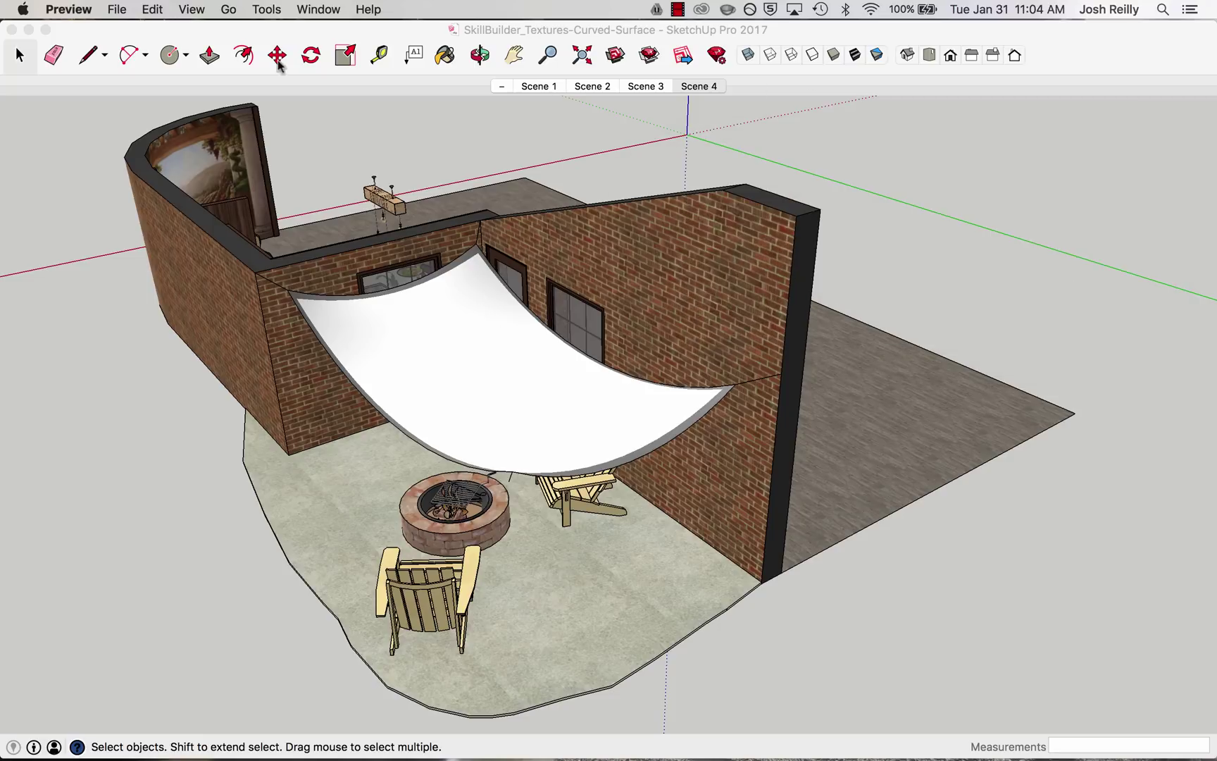
- Switch to Scene 4 and select the isolated curved canopy surface
{"action": "left_click", "coordinate": [699, 86]}
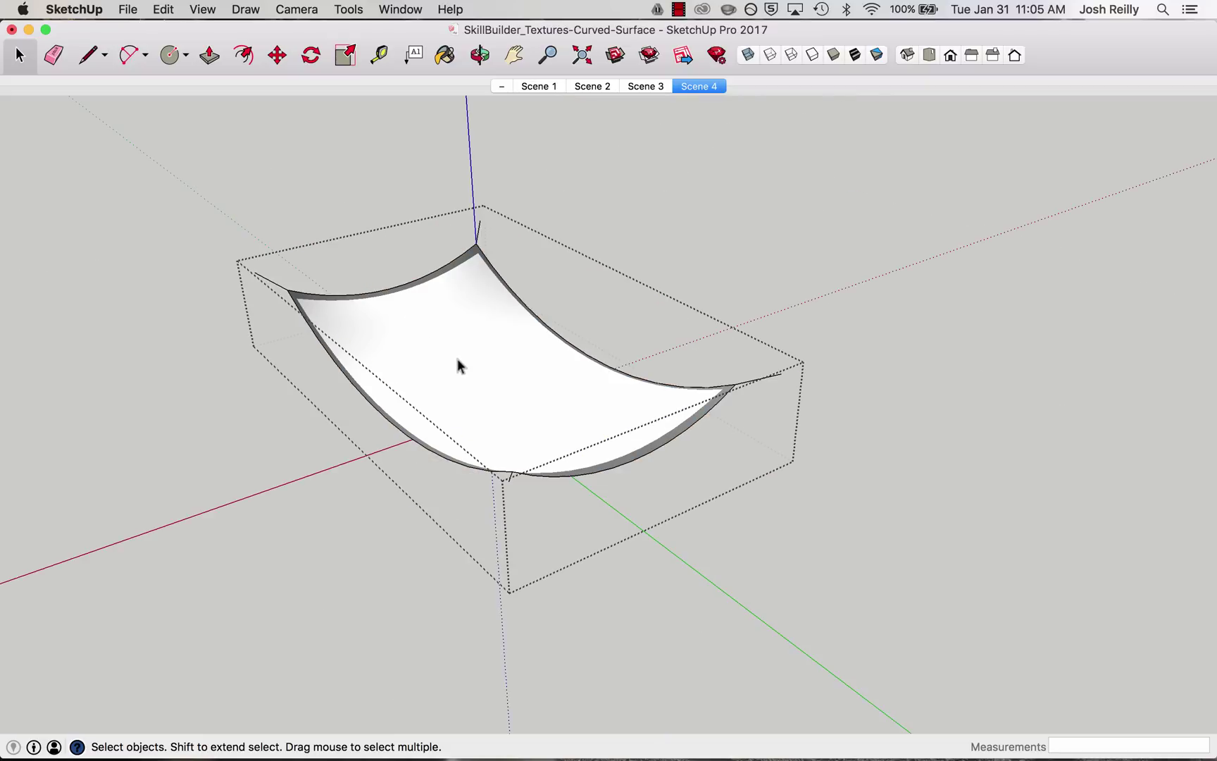
{"action": "middle_click_drag", "start_coordinate": [456, 361], "coordinate": [581, 400]}
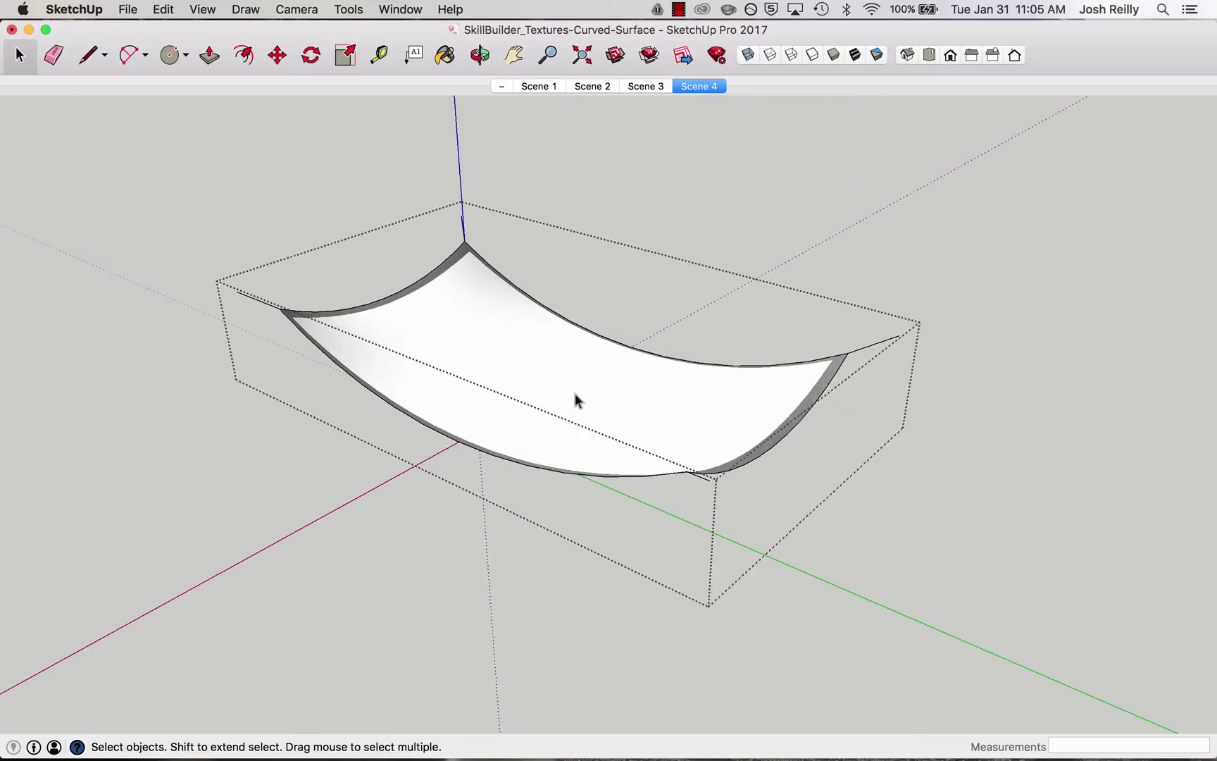
{"action": "scroll", "coordinate": [561, 386], "scroll_direction": "up", "scroll_amount": 3}
{"action": "left_click", "coordinate": [462, 338]}
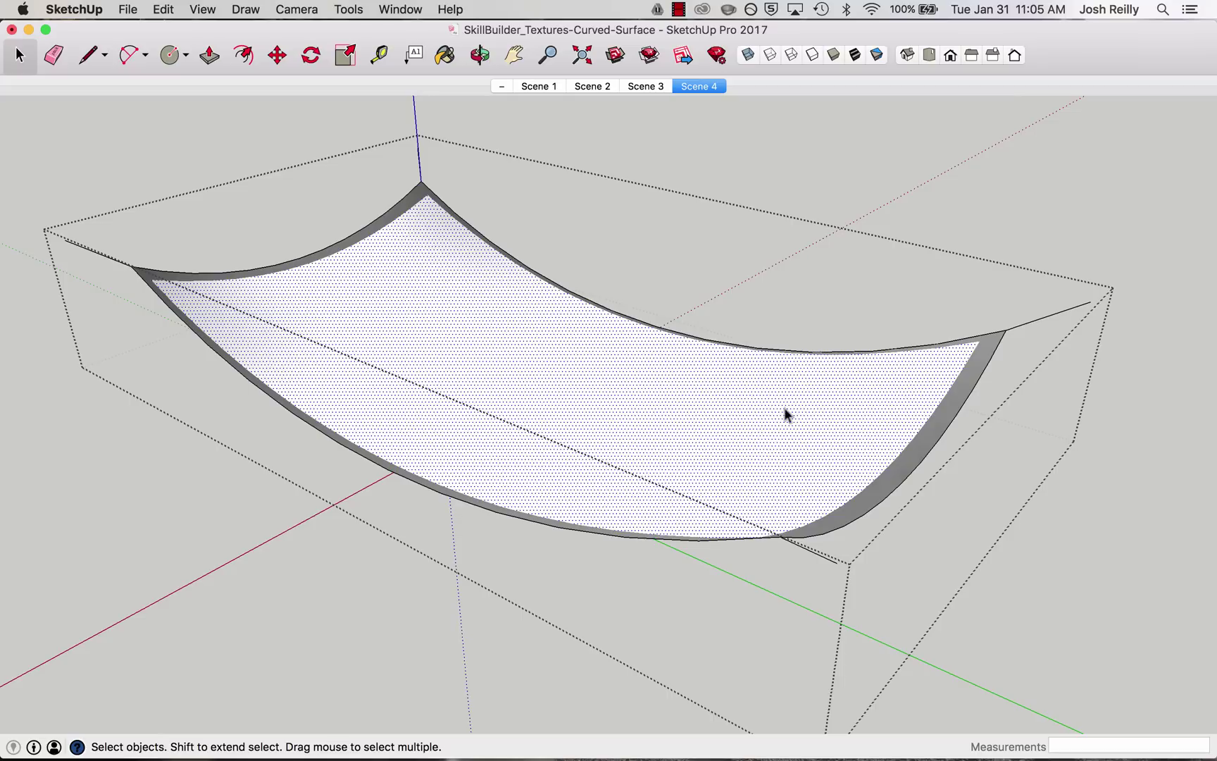
- Turn on View > Hidden Geometry and pick one small triangle of the mesh
{"action": "left_click", "coordinate": [192, 15]}
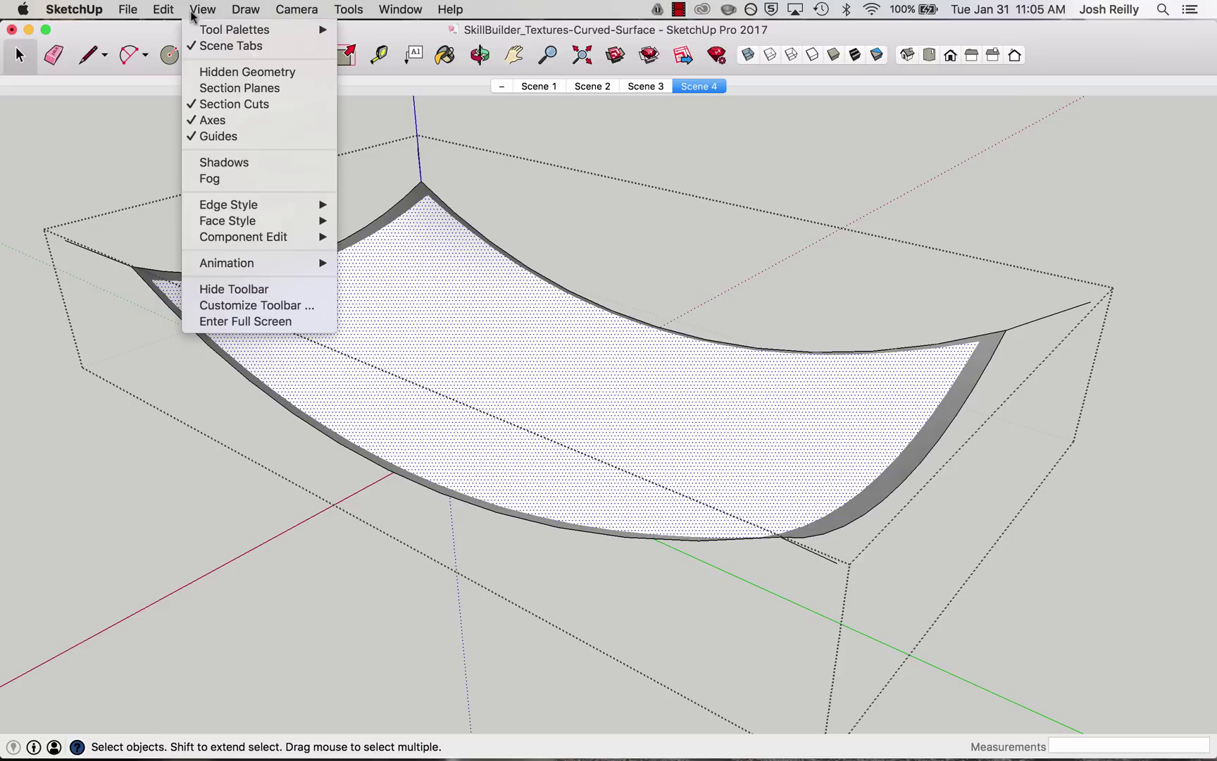
{"action": "left_click", "coordinate": [239, 71]}
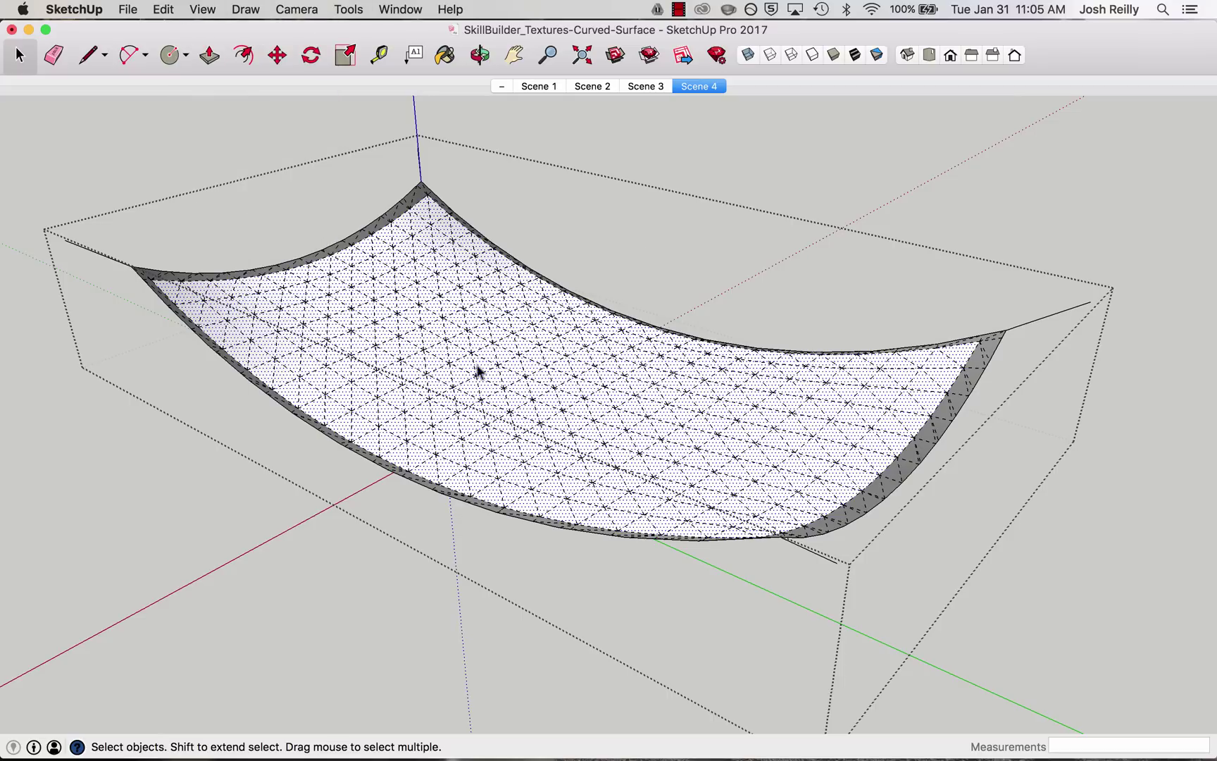
{"action": "scroll", "coordinate": [534, 384], "scroll_direction": "up", "scroll_amount": 4}
{"action": "scroll", "coordinate": [532, 380], "scroll_direction": "down", "scroll_amount": 2}
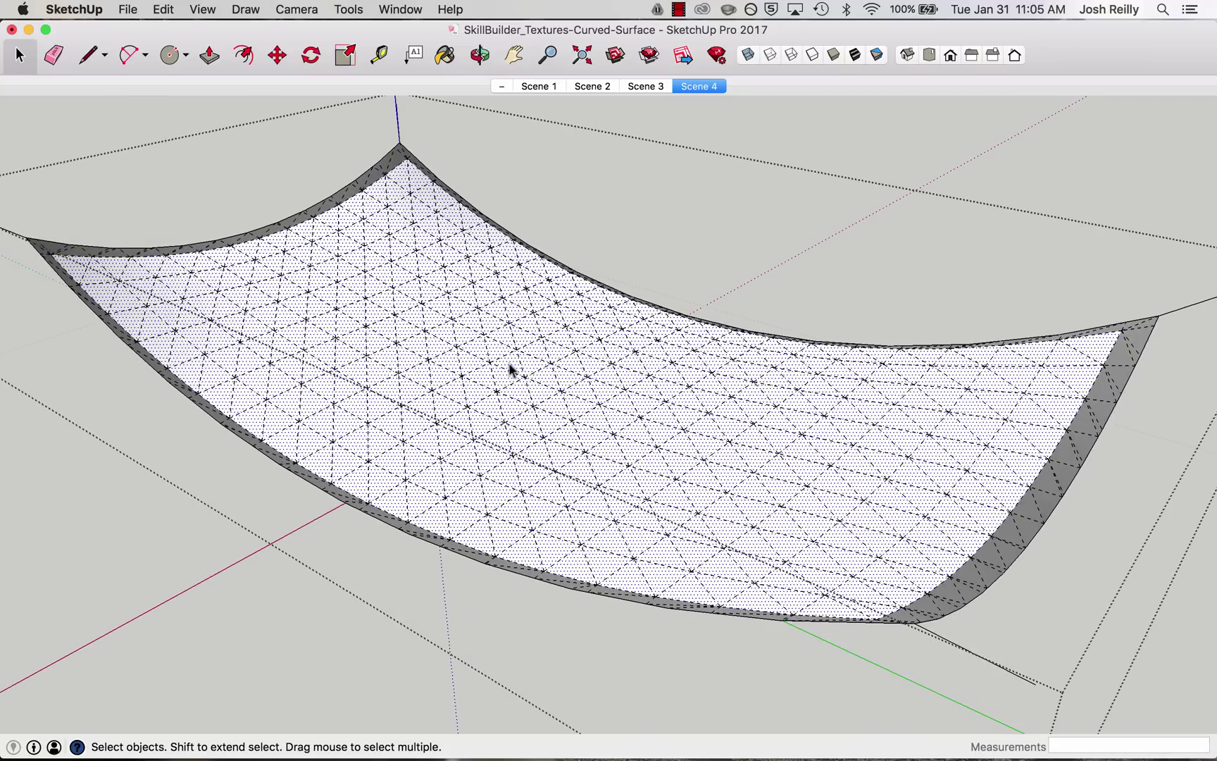
{"action": "left_click", "coordinate": [514, 359]}
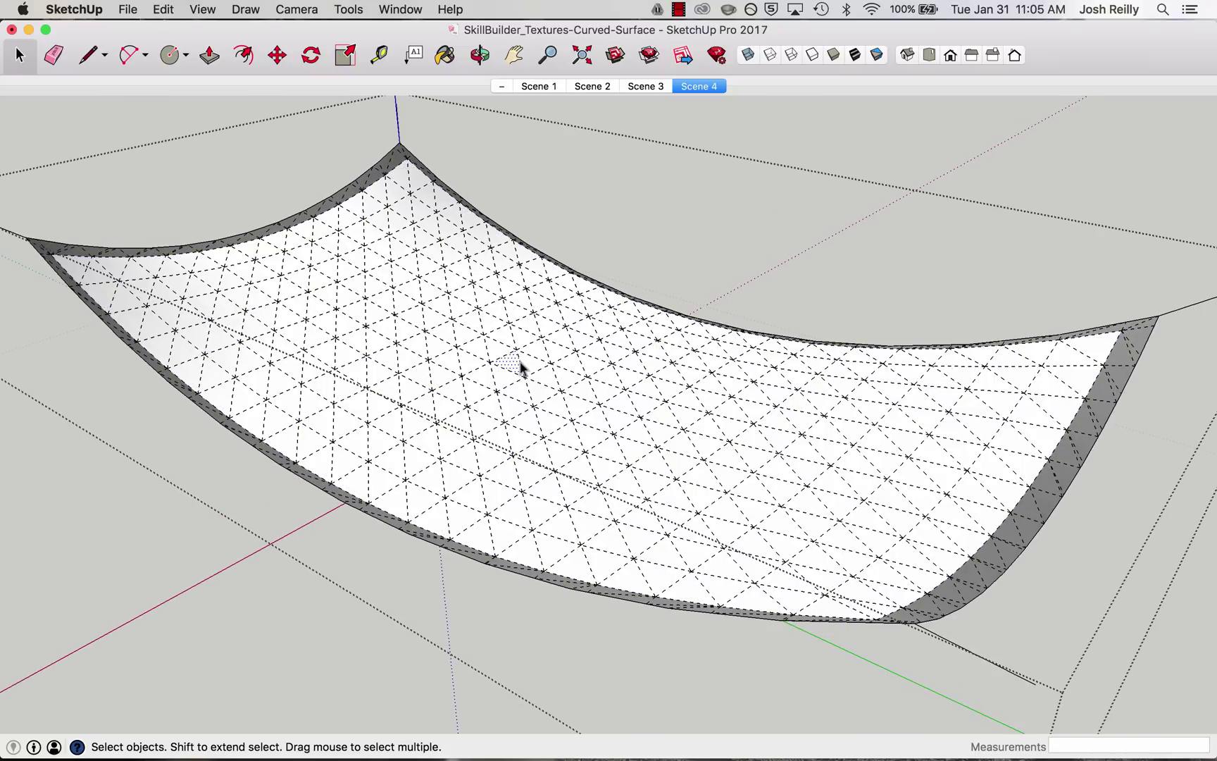
- Import SketchUp_1.jpg with Use As Texture selected
{"action": "left_click", "coordinate": [125, 10]}
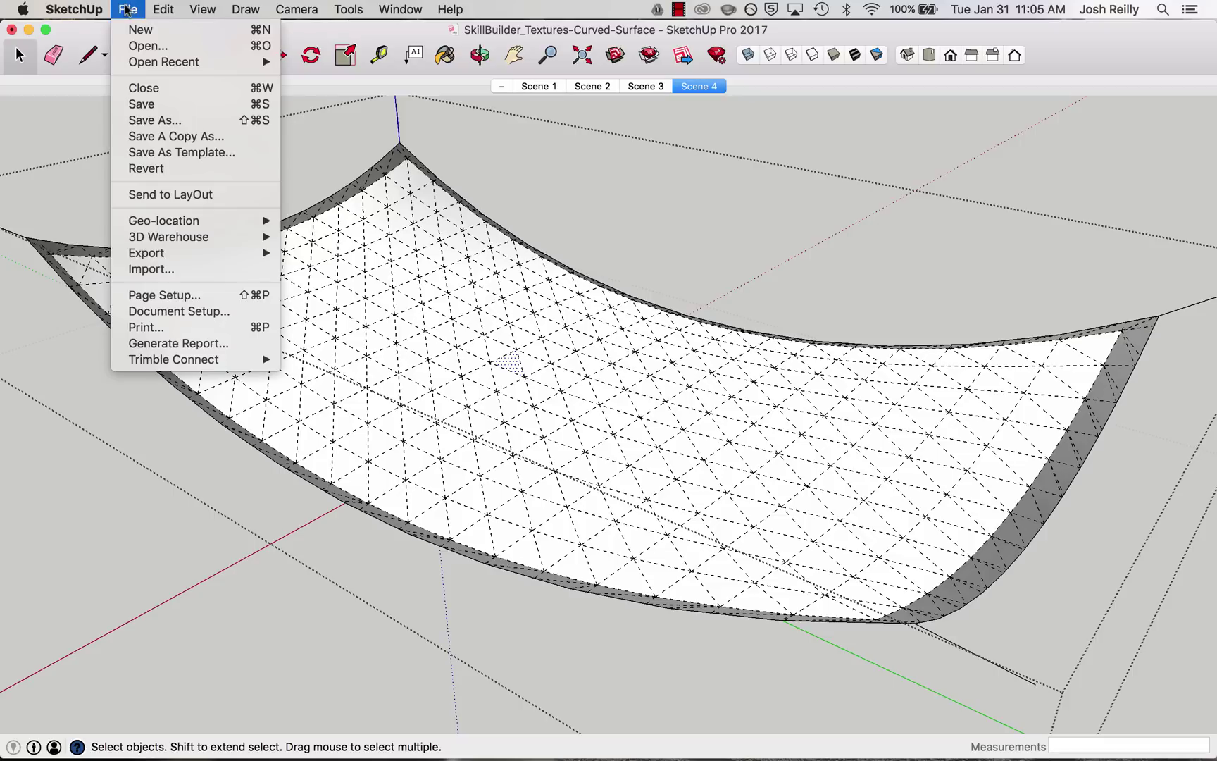
{"action": "left_click", "coordinate": [189, 271]}
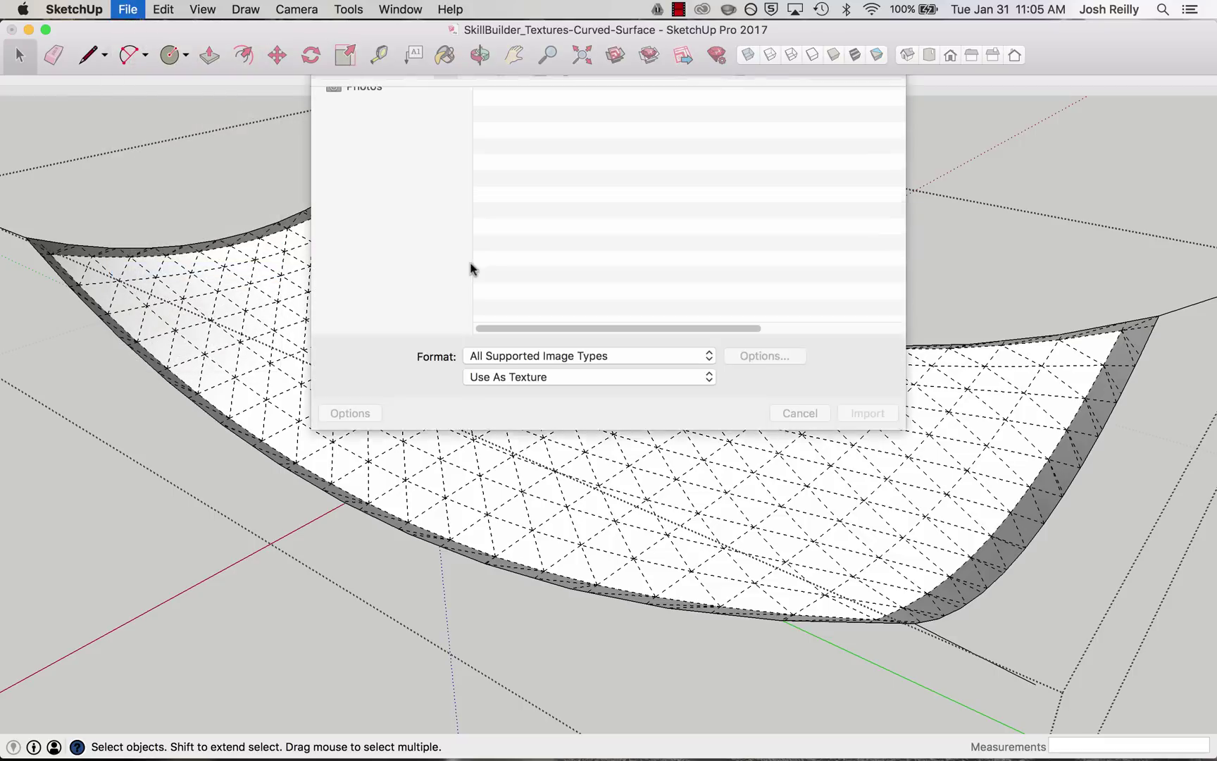
{"action": "left_click", "coordinate": [545, 153]}
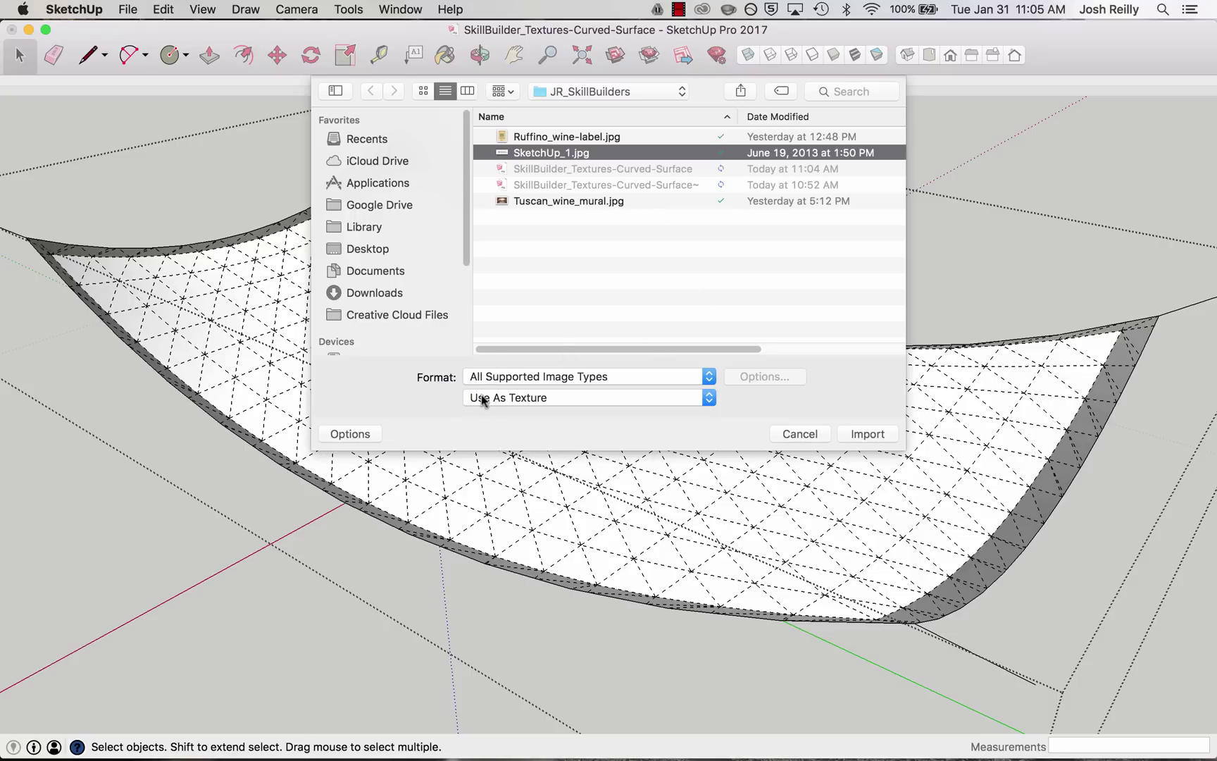
{"action": "left_click", "coordinate": [519, 399]}
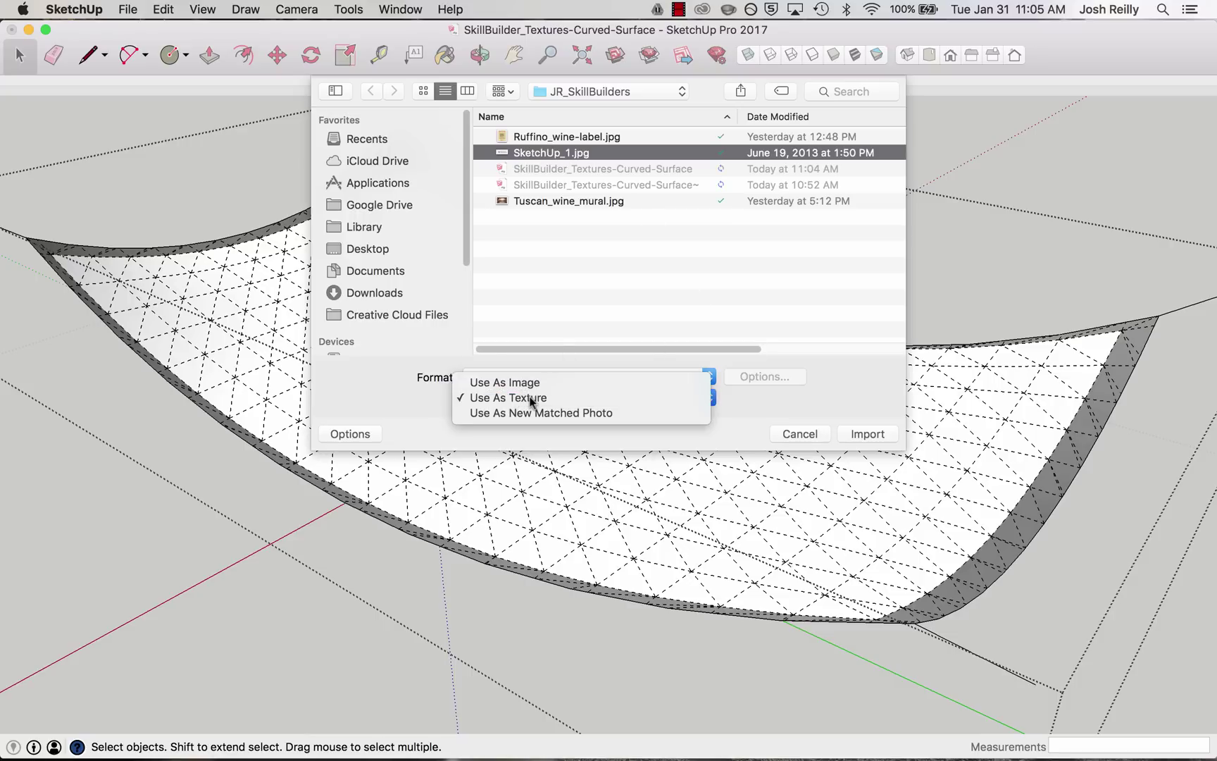
{"action": "left_click", "coordinate": [508, 398]}
{"action": "left_click", "coordinate": [868, 433]}
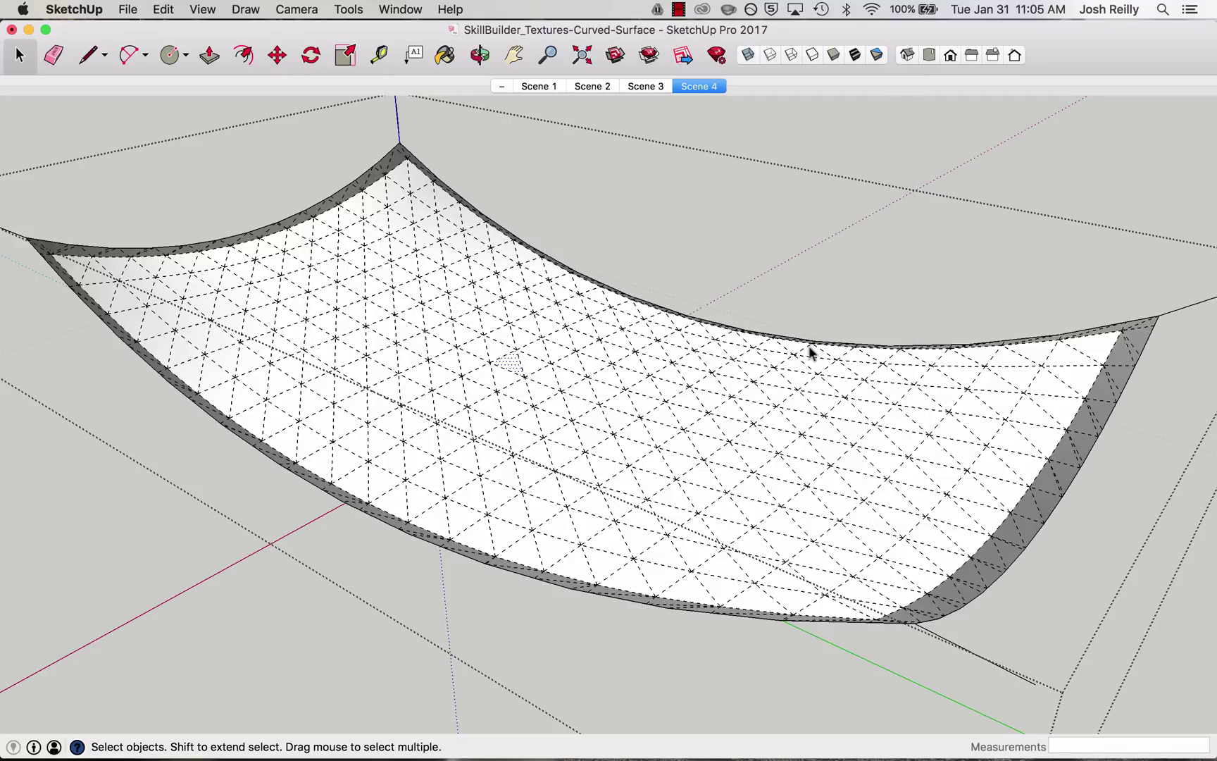
- Place the logo texture on the single mesh triangle with two clicks
{"action": "left_click", "coordinate": [490, 361]}
{"action": "left_click", "coordinate": [508, 374]}
{"action": "scroll", "coordinate": [508, 377], "scroll_direction": "up", "scroll_amount": 5}
{"action": "scroll", "coordinate": [509, 384], "scroll_direction": "up", "scroll_amount": 2}
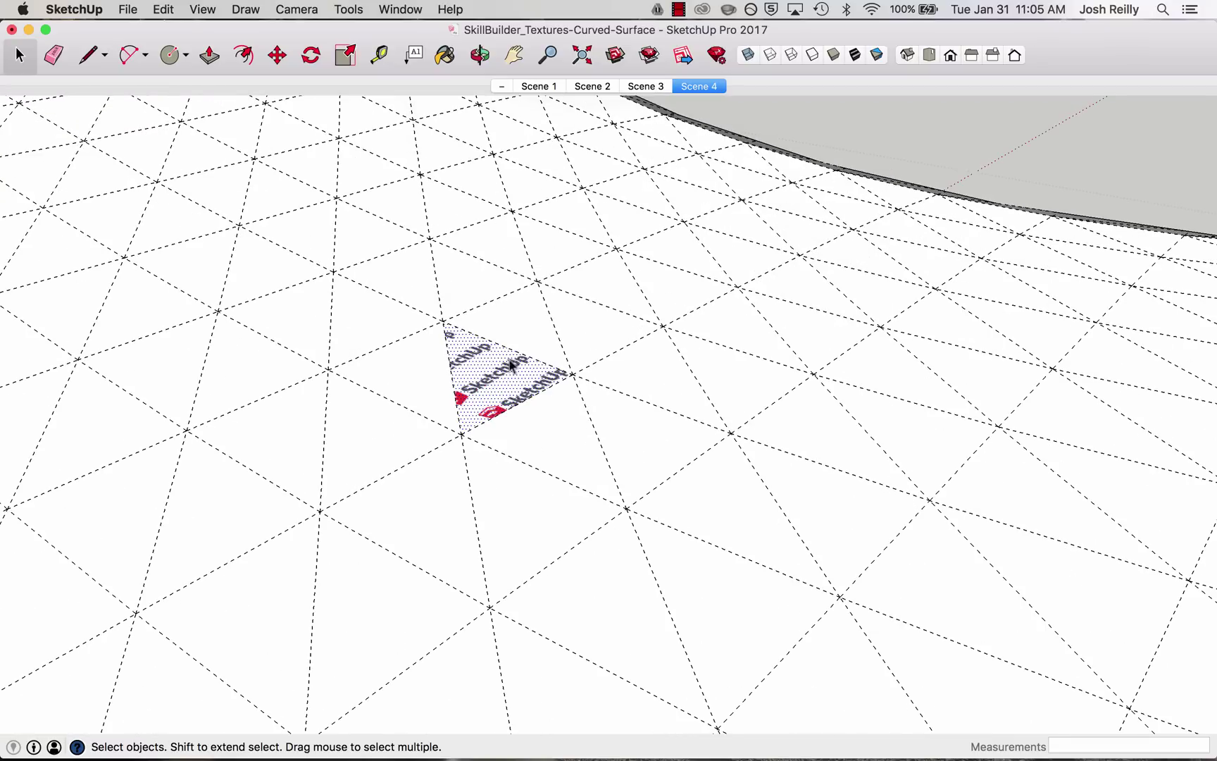
{"action": "scroll", "coordinate": [462, 368], "scroll_direction": "down", "scroll_amount": 8}
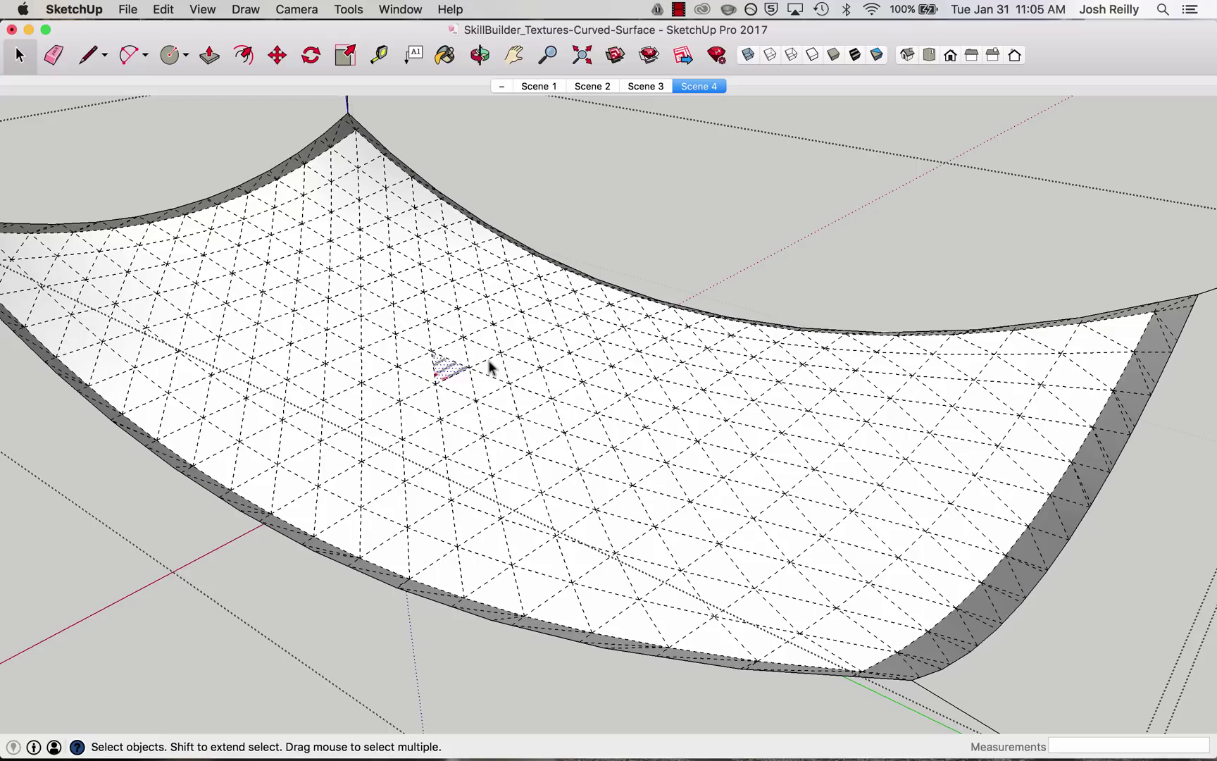
- Sample the triangle's logo material with the Paint Bucket and turn Hidden Geometry off
{"action": "key", "text": "b"}
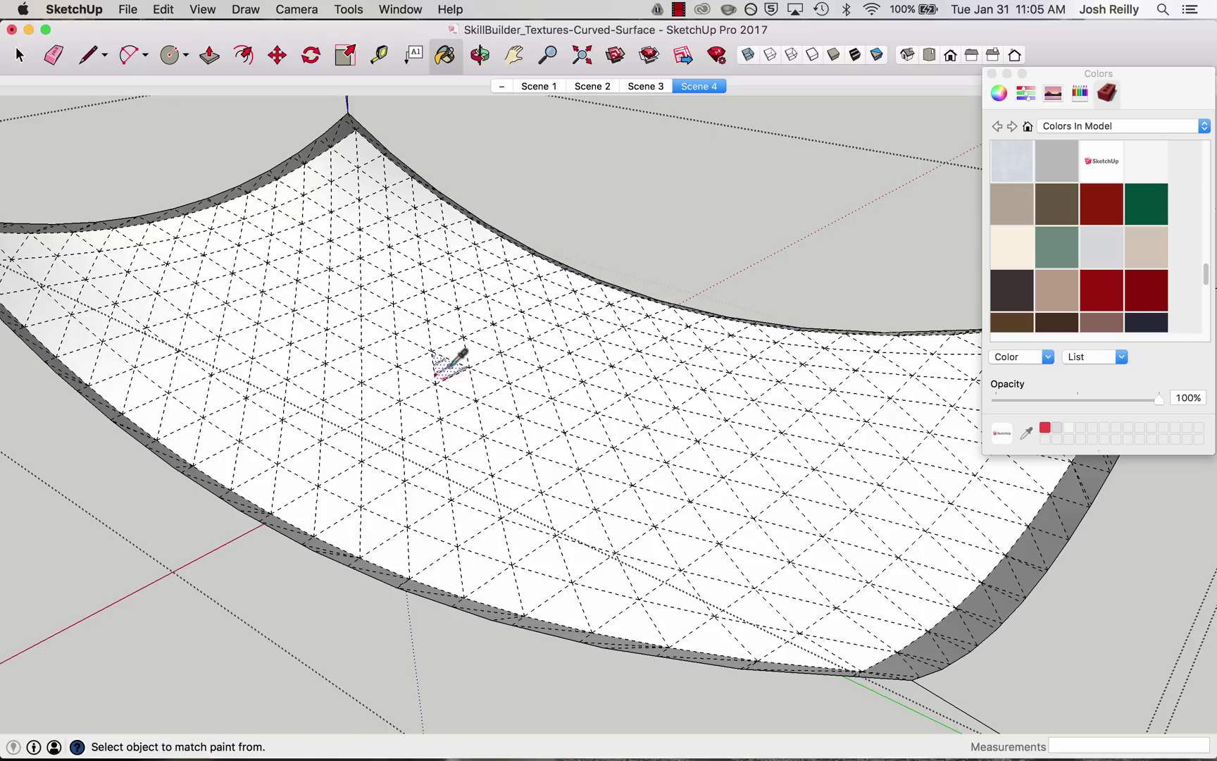
{"action": "left_click", "coordinate": [435, 376], "text": "super"}
{"action": "left_click", "coordinate": [202, 9]}
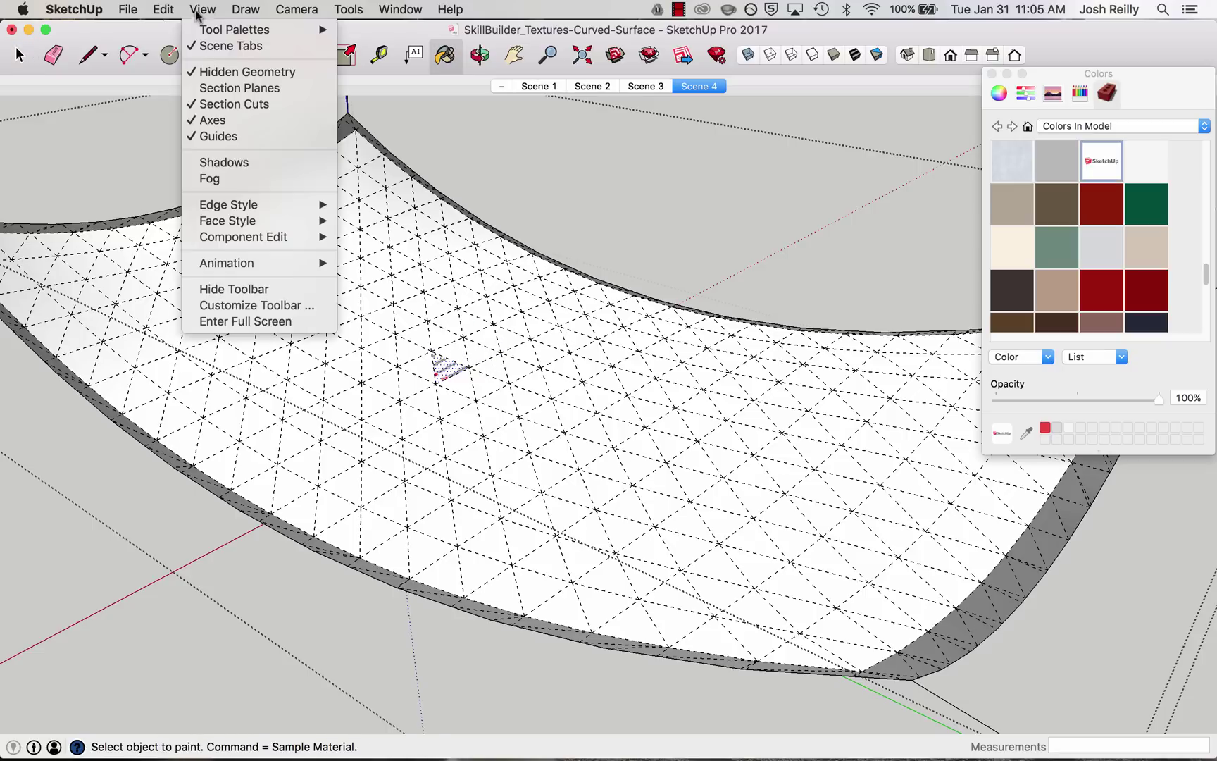
{"action": "left_click", "coordinate": [245, 73]}
- Paint the whole curved surface with the logo material and close the Colors panel
{"action": "left_click", "coordinate": [474, 348]}
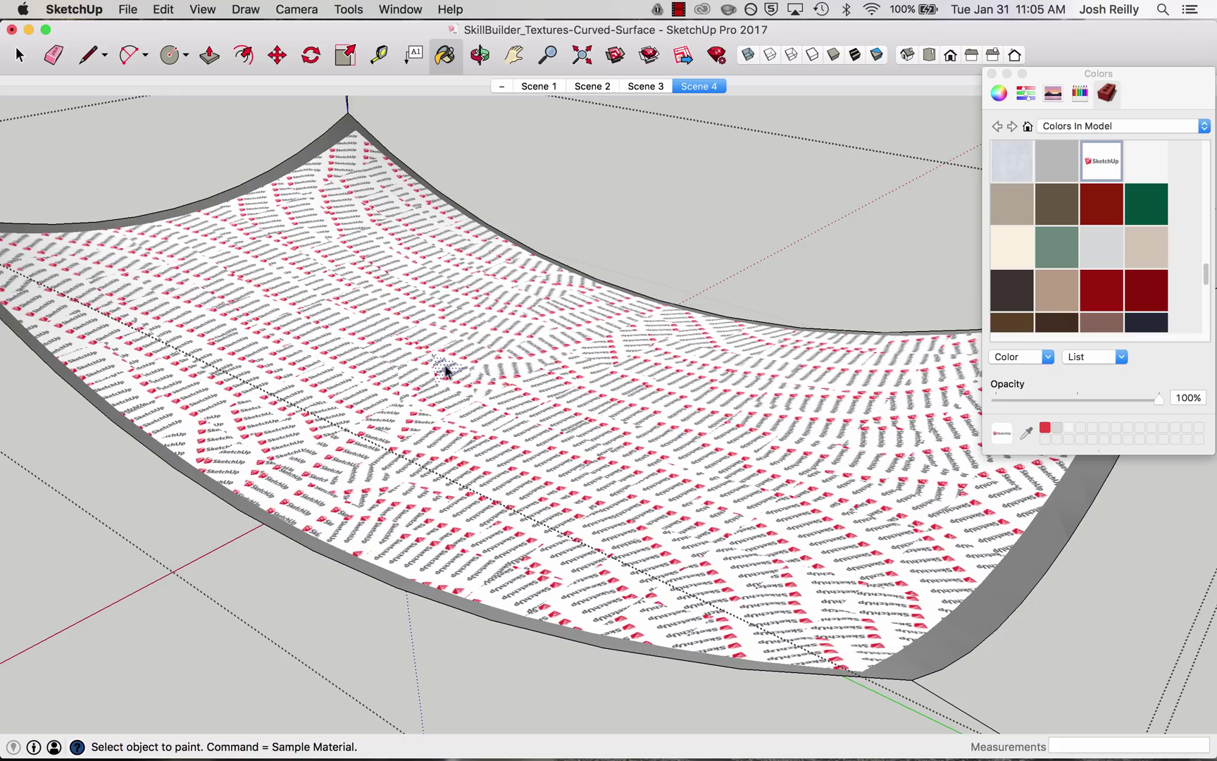
{"action": "key", "text": "space"}
{"action": "scroll", "coordinate": [419, 375], "scroll_direction": "down", "scroll_amount": 5}
{"action": "middle_click_drag", "start_coordinate": [420, 375], "coordinate": [500, 382]}
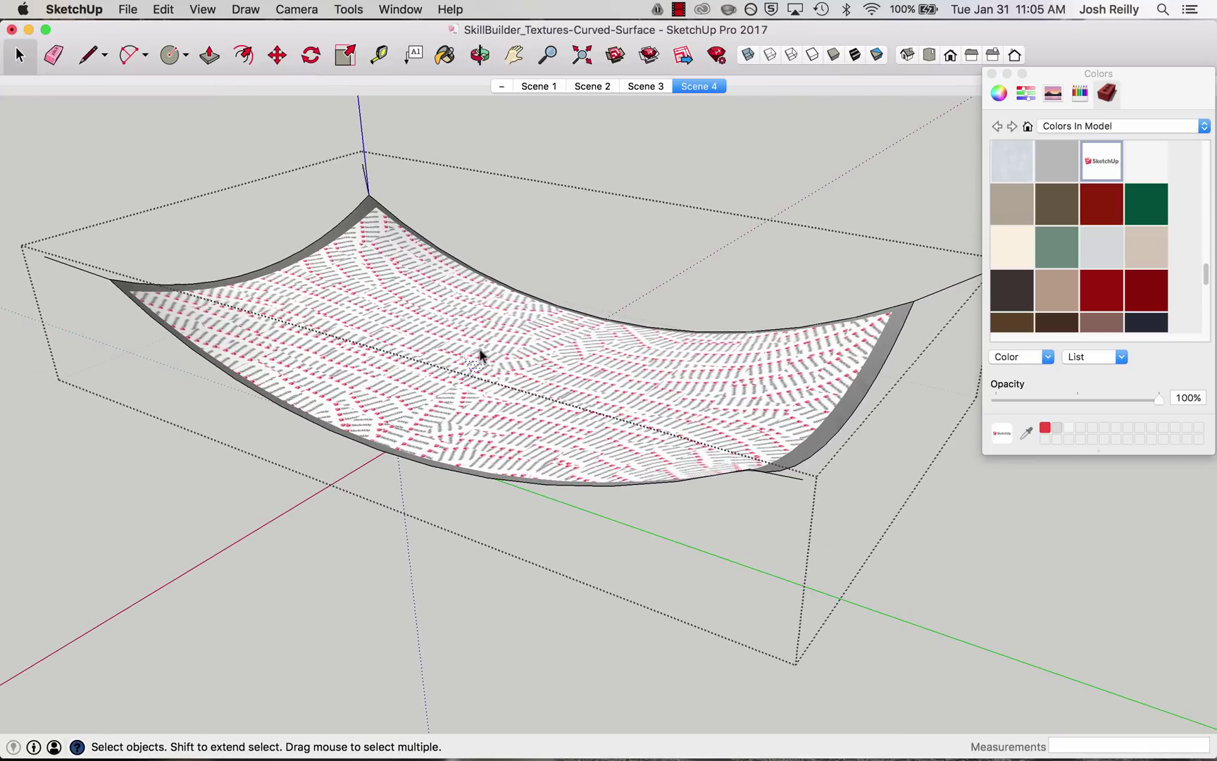
{"action": "left_click", "coordinate": [992, 73]}
{"action": "middle_click_drag", "start_coordinate": [470, 310], "coordinate": [429, 326]}
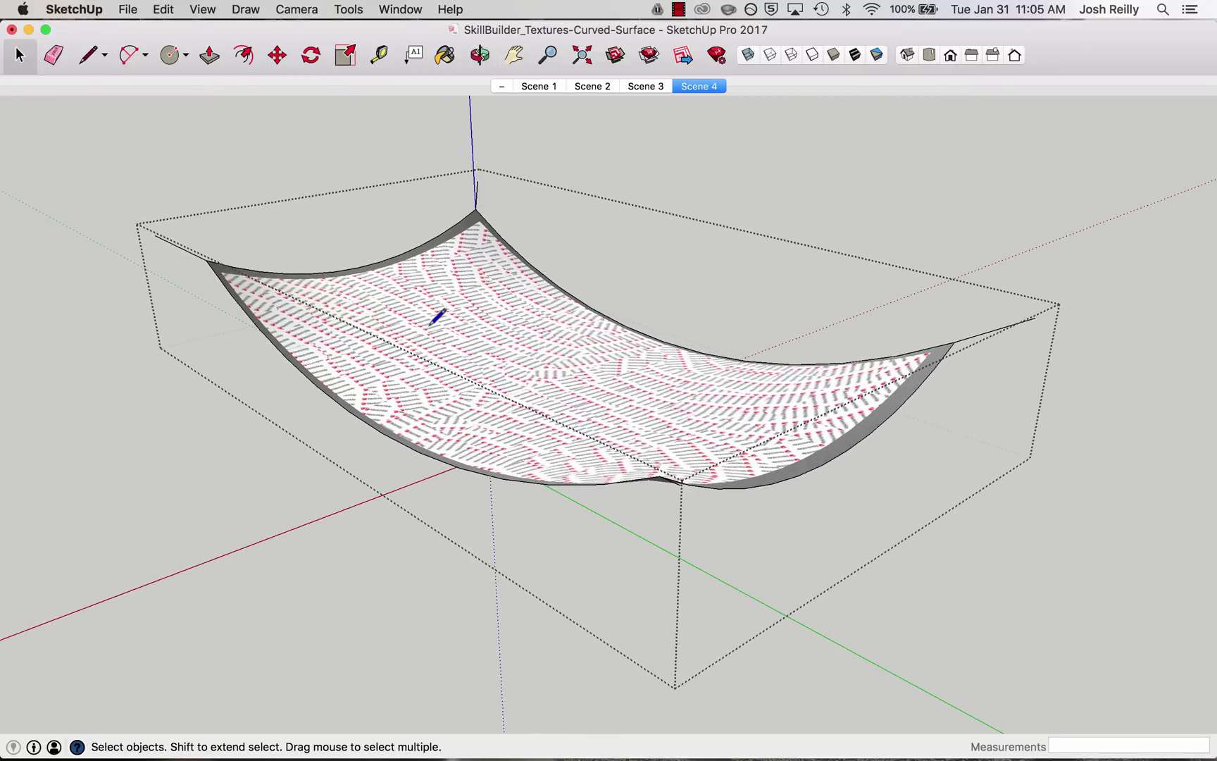
{"action": "key", "text": "l"}
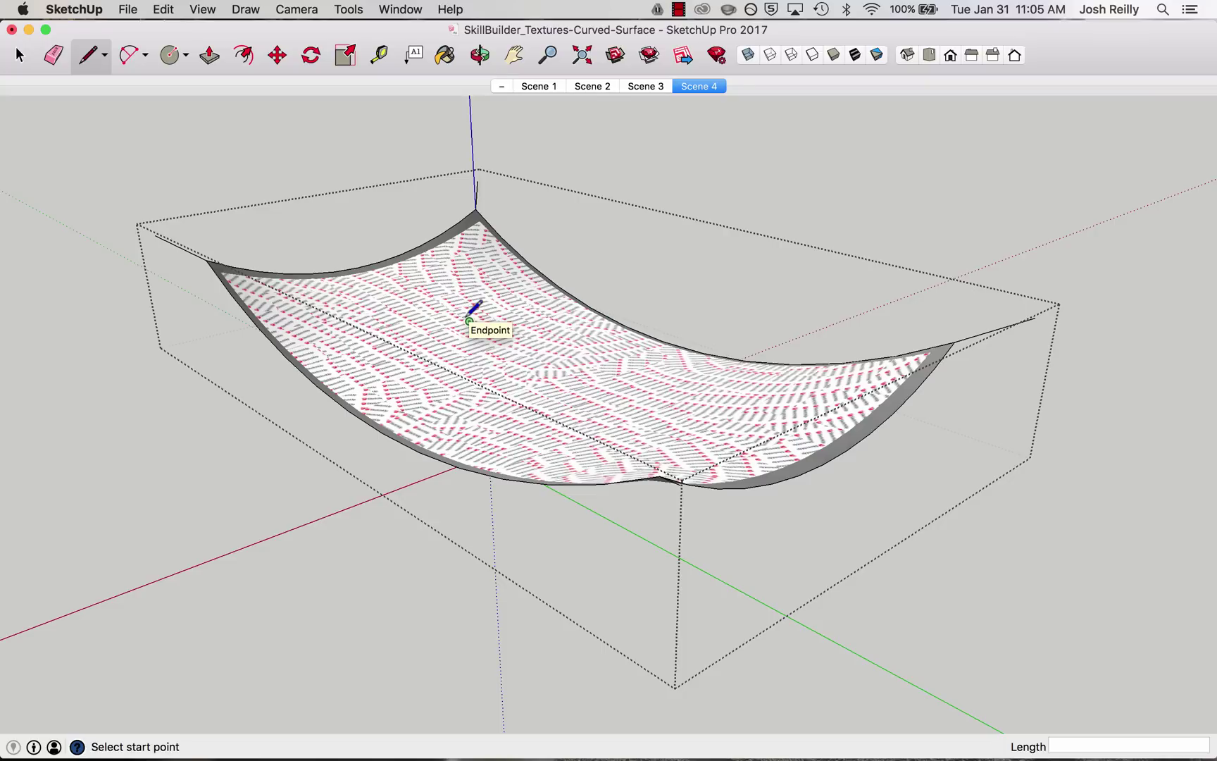
- Draw a vertical line up from the surface's corner, then a flat rectangle closing into a face
{"action": "middle_click_drag", "start_coordinate": [475, 320], "coordinate": [443, 109]}
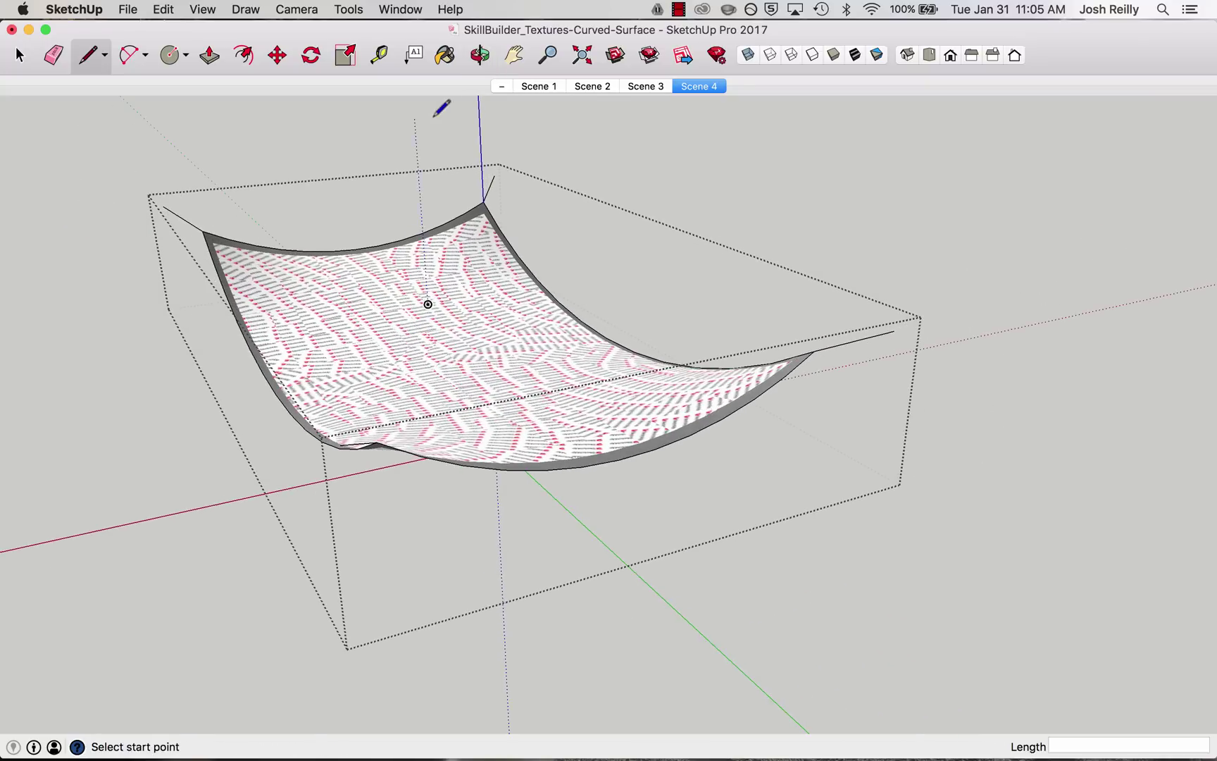
{"action": "left_click", "coordinate": [483, 203]}
{"action": "left_click", "coordinate": [479, 126]}
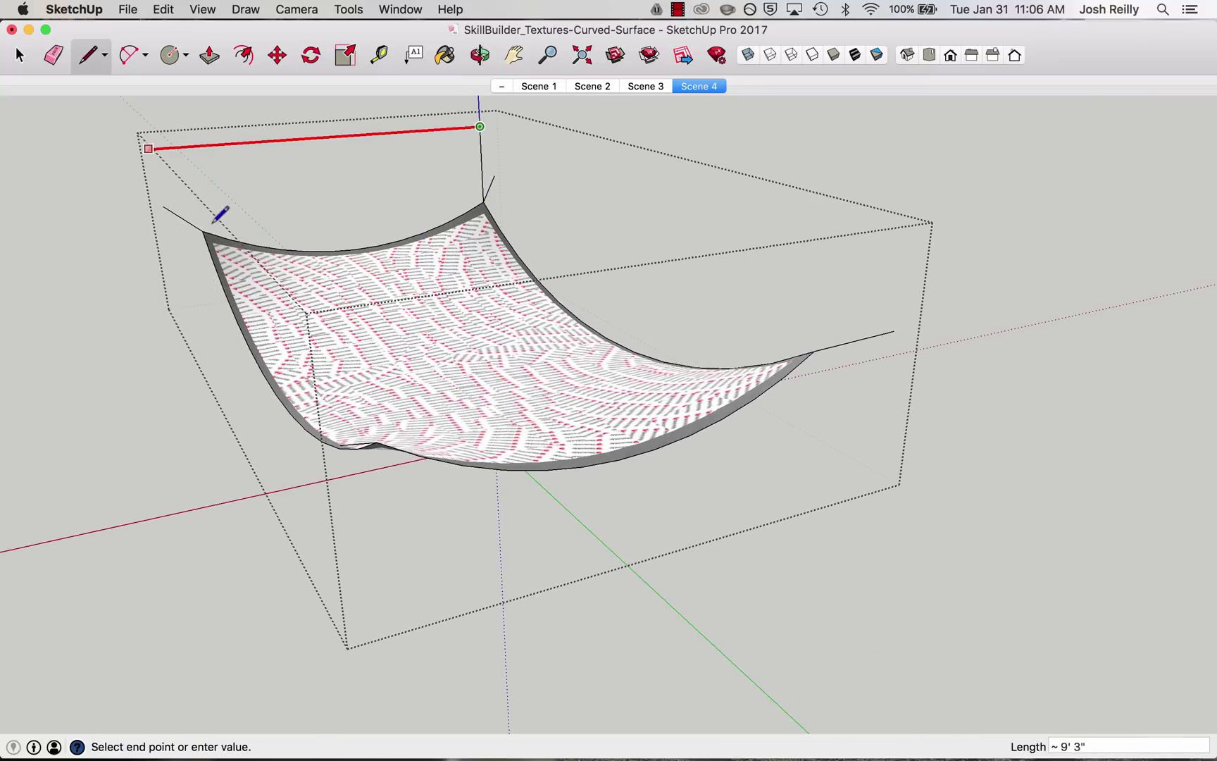
{"action": "left_click", "coordinate": [188, 146]}
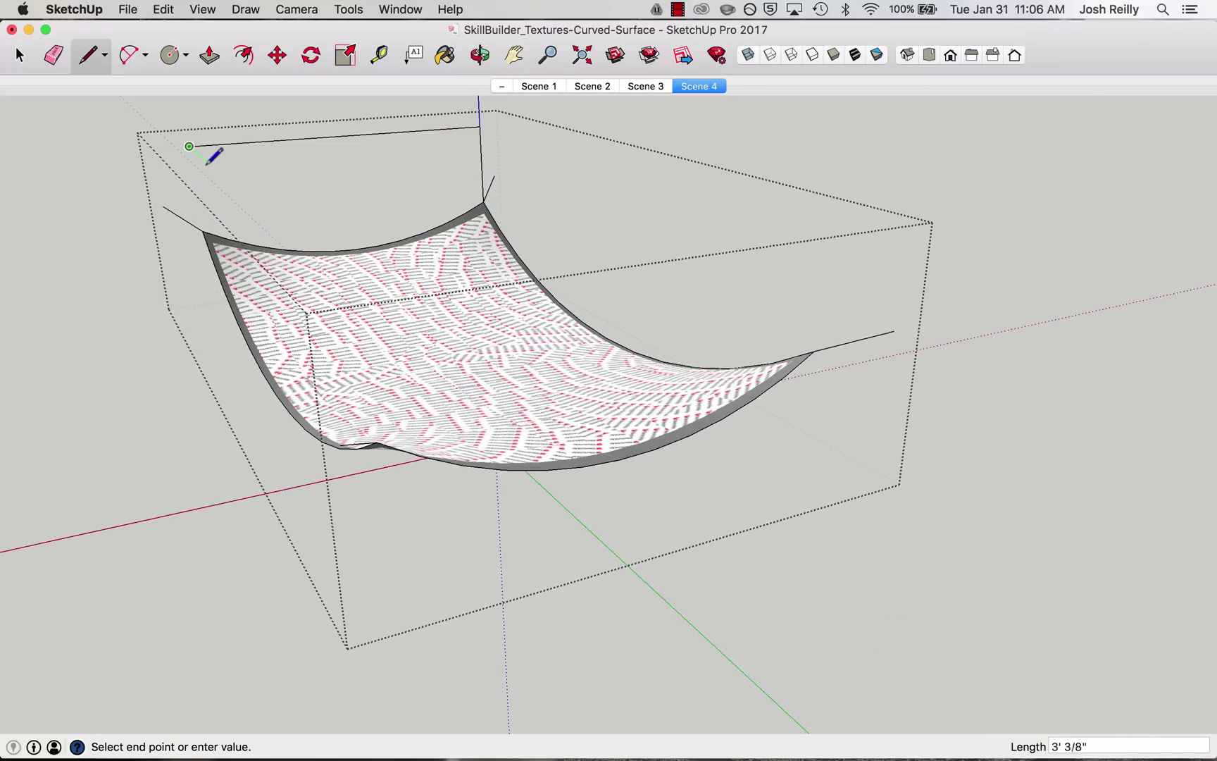
{"action": "left_click", "coordinate": [381, 424]}
{"action": "left_click", "coordinate": [823, 229]}
{"action": "left_click", "coordinate": [480, 127]}
- Orbit around the new flat plane to inspect it from several angles
{"action": "mouse_move", "coordinate": [459, 215]}
{"action": "middle_mouse_down"}
{"action": "mouse_move", "coordinate": [568, 217]}
{"action": "mouse_move", "coordinate": [684, 191]}
{"action": "middle_mouse_up"}
{"action": "key", "text": "e"}
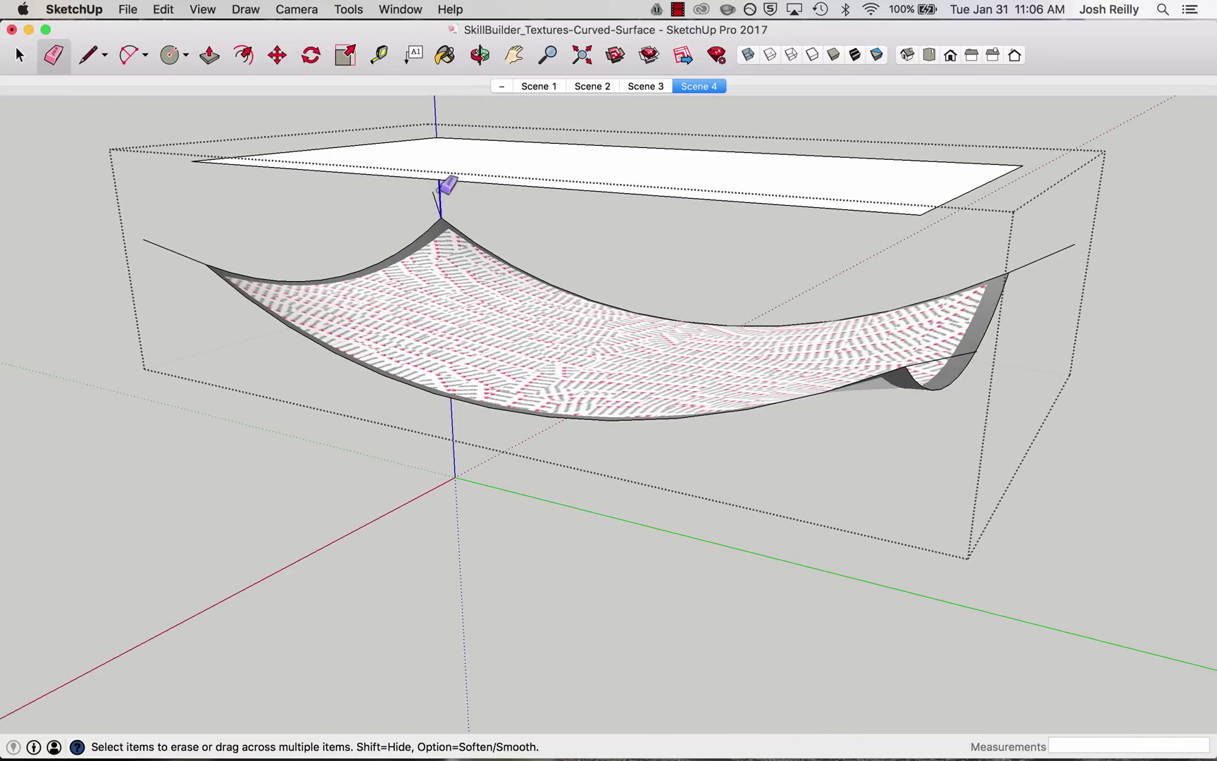
{"action": "scroll", "coordinate": [457, 238], "scroll_direction": "down", "scroll_amount": 3}
{"action": "mouse_move", "coordinate": [483, 266]}
{"action": "middle_mouse_down"}
{"action": "mouse_move", "coordinate": [543, 397]}
{"action": "mouse_move", "coordinate": [483, 232]}
{"action": "middle_mouse_up"}
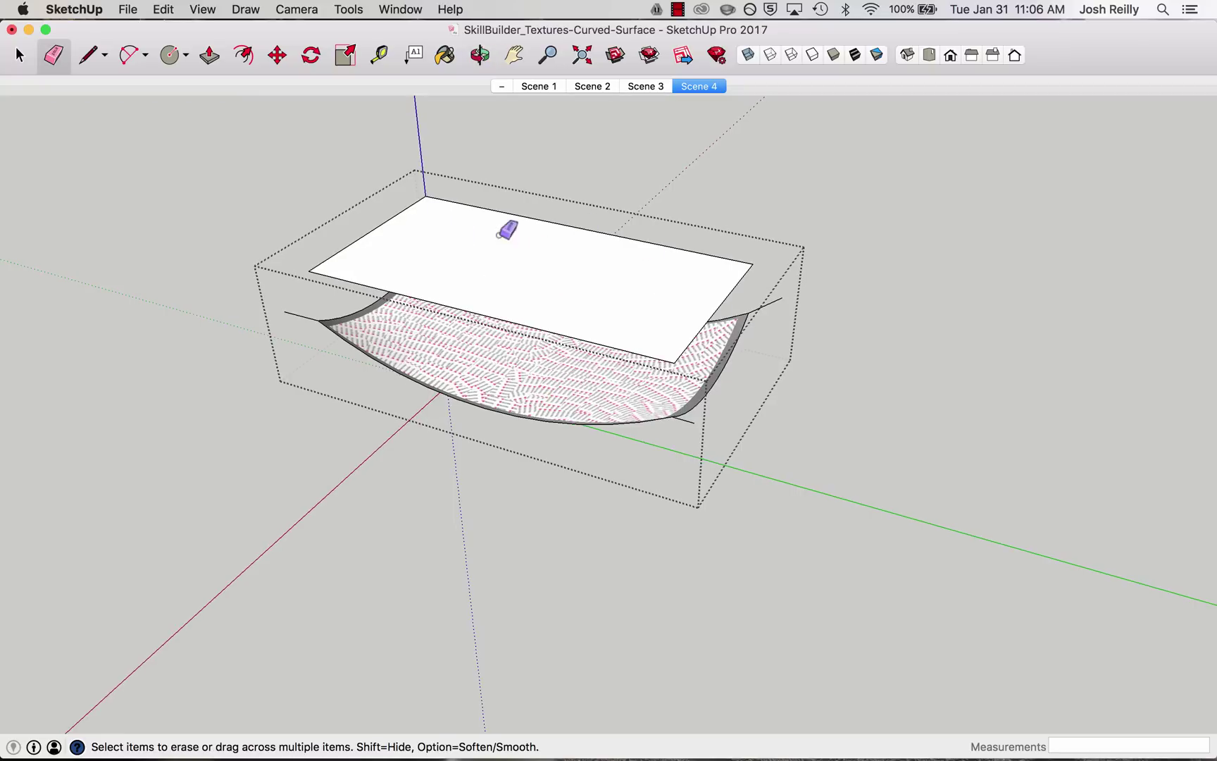
{"action": "scroll", "coordinate": [584, 276], "scroll_direction": "up", "scroll_amount": 3}
{"action": "middle_click_drag", "start_coordinate": [581, 304], "coordinate": [558, 198]}
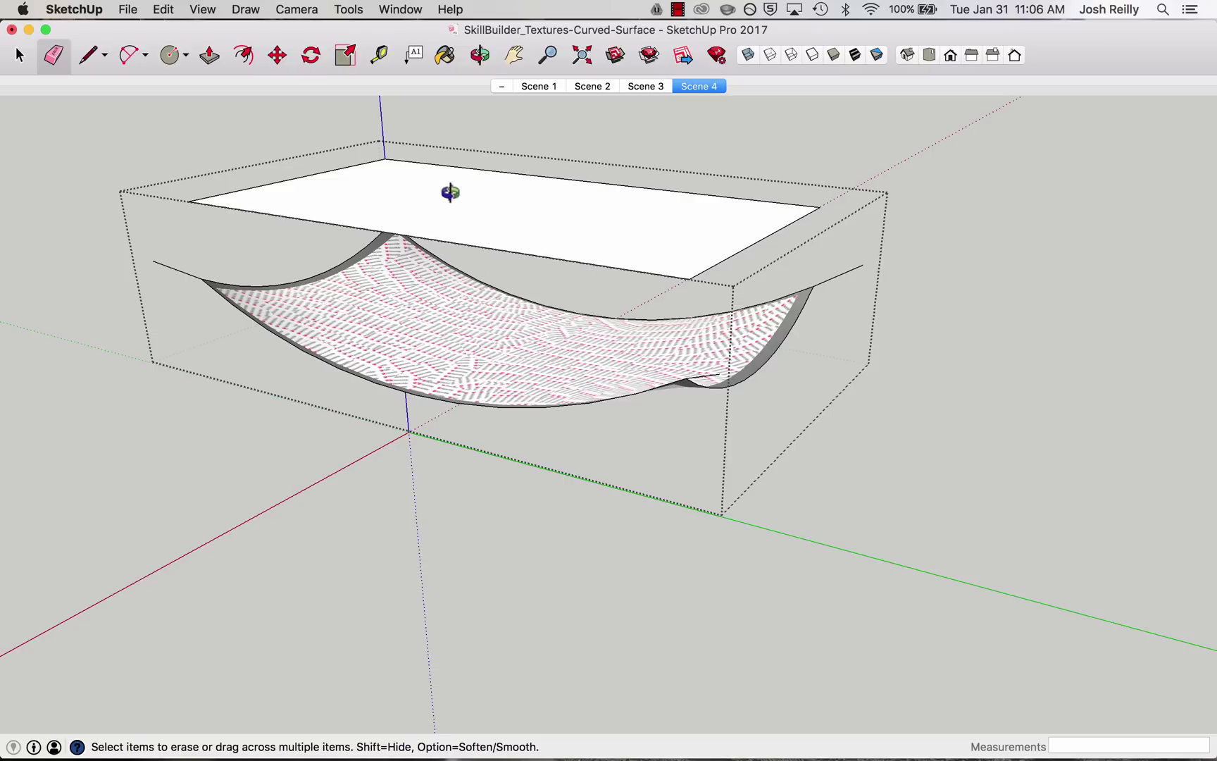
{"action": "middle_click_drag", "start_coordinate": [436, 180], "coordinate": [473, 233]}
- Import SketchUp_1.jpg as a texture and place it on the top plane with two corner clicks
{"action": "left_click", "coordinate": [131, 13]}
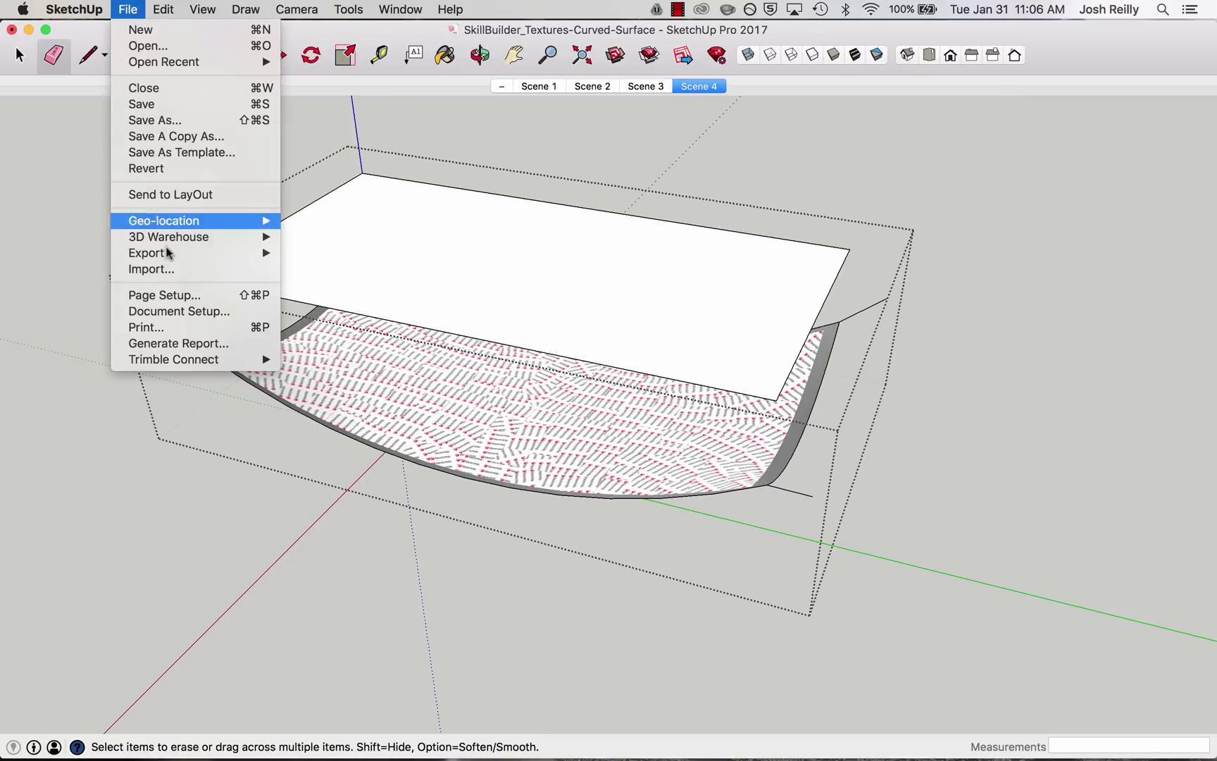
{"action": "left_click", "coordinate": [171, 268]}
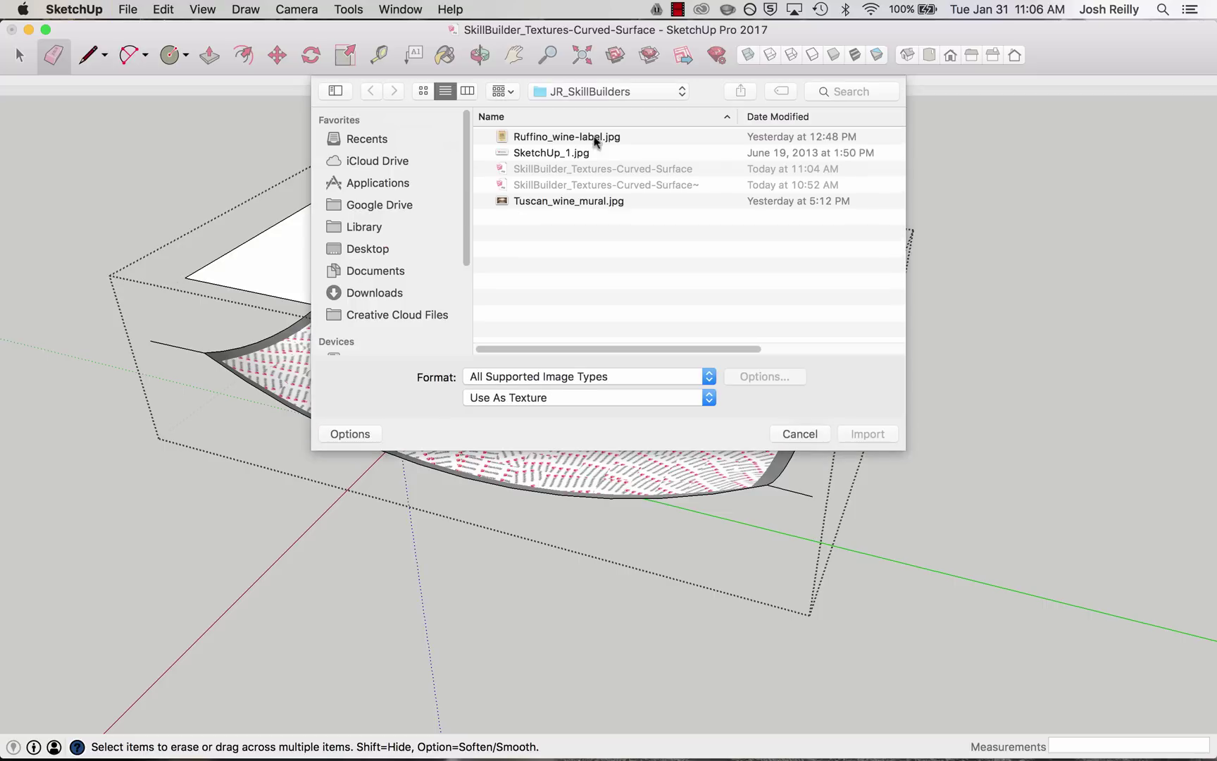
{"action": "left_click", "coordinate": [559, 158]}
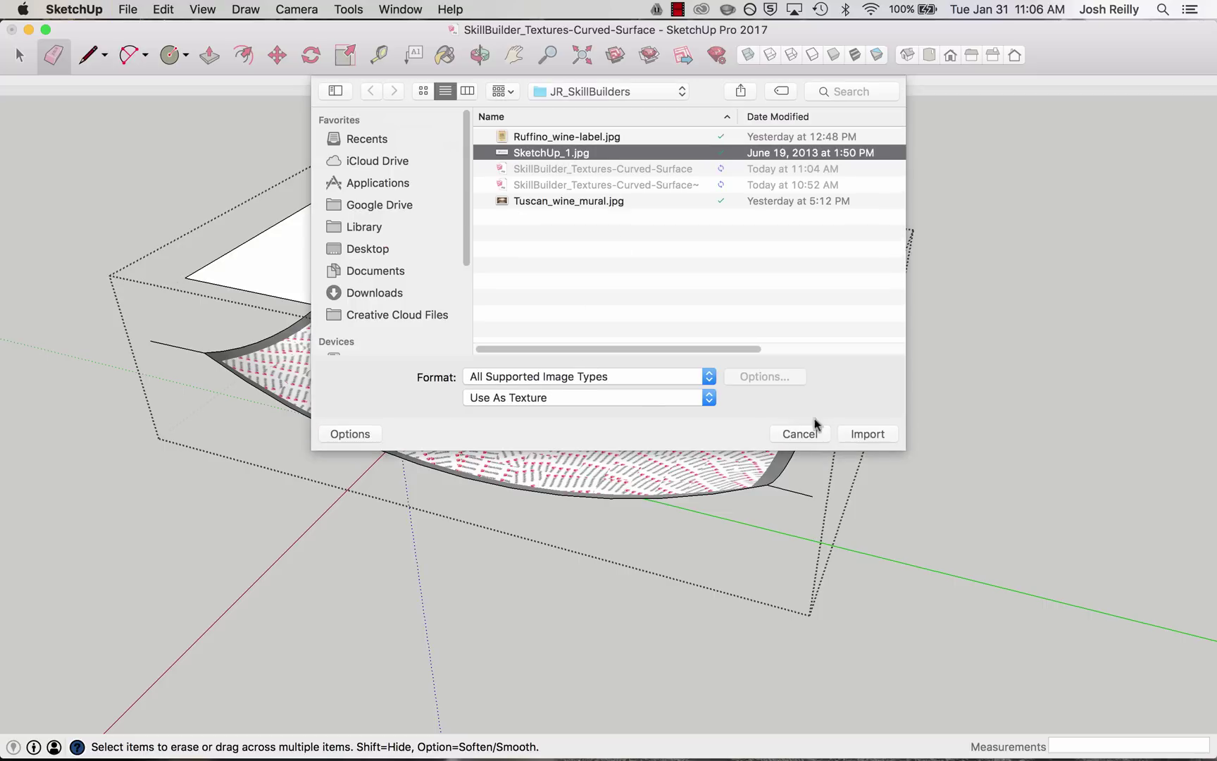
{"action": "left_click", "coordinate": [866, 433]}
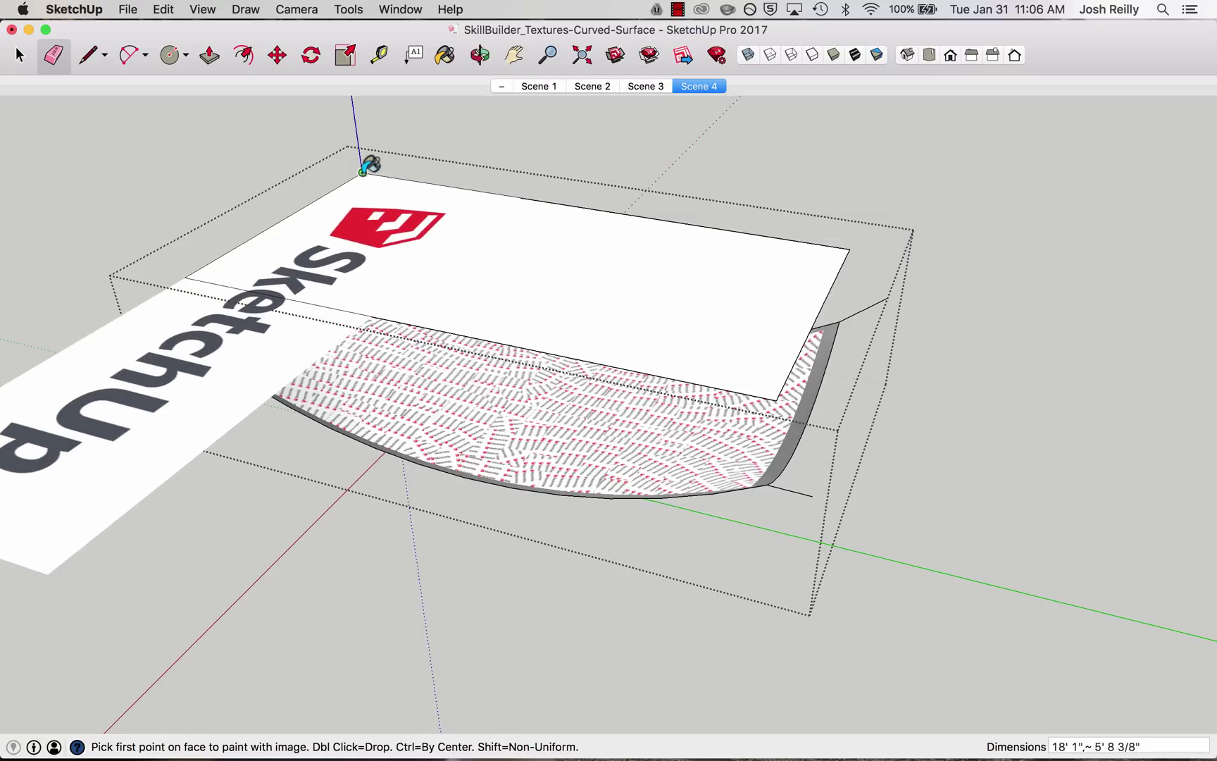
{"action": "left_click", "coordinate": [362, 172]}
{"action": "left_click", "coordinate": [418, 289]}
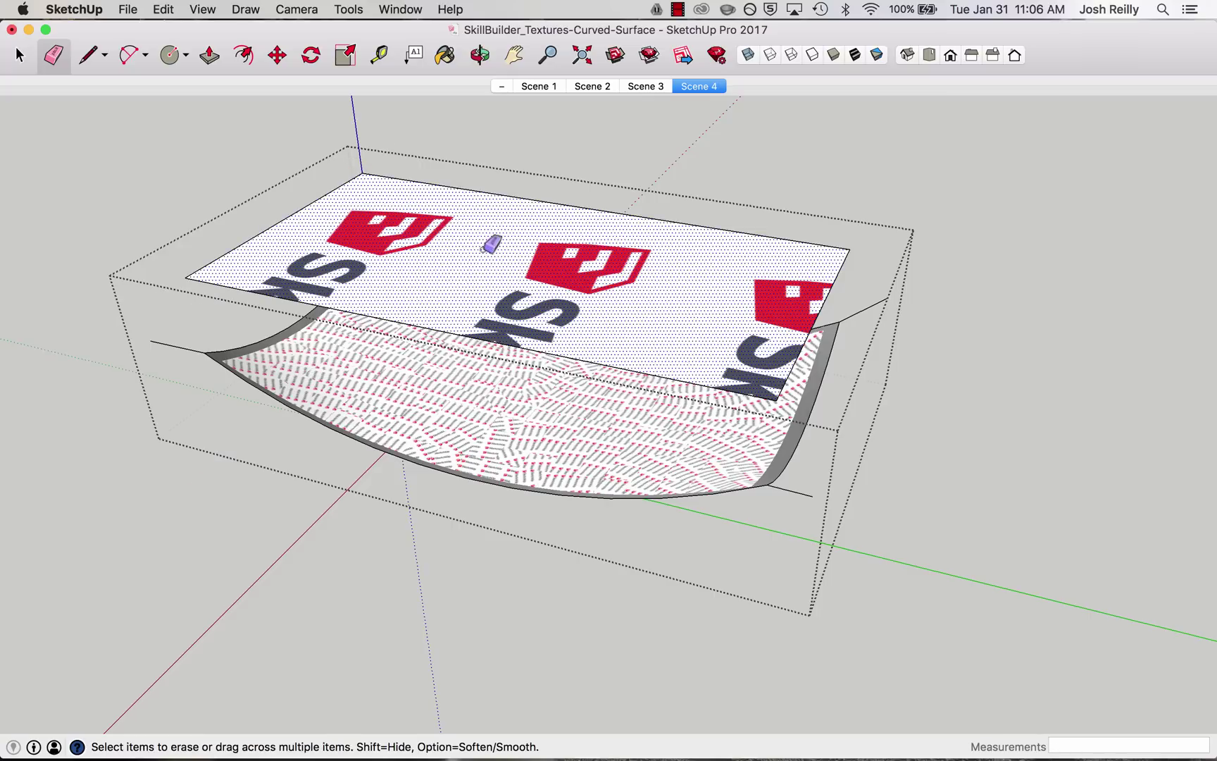
- Enter Texture > Position on the top plane and rotate the logo 90 degrees
{"action": "key", "text": "space"}
{"action": "right_click", "coordinate": [512, 244]}
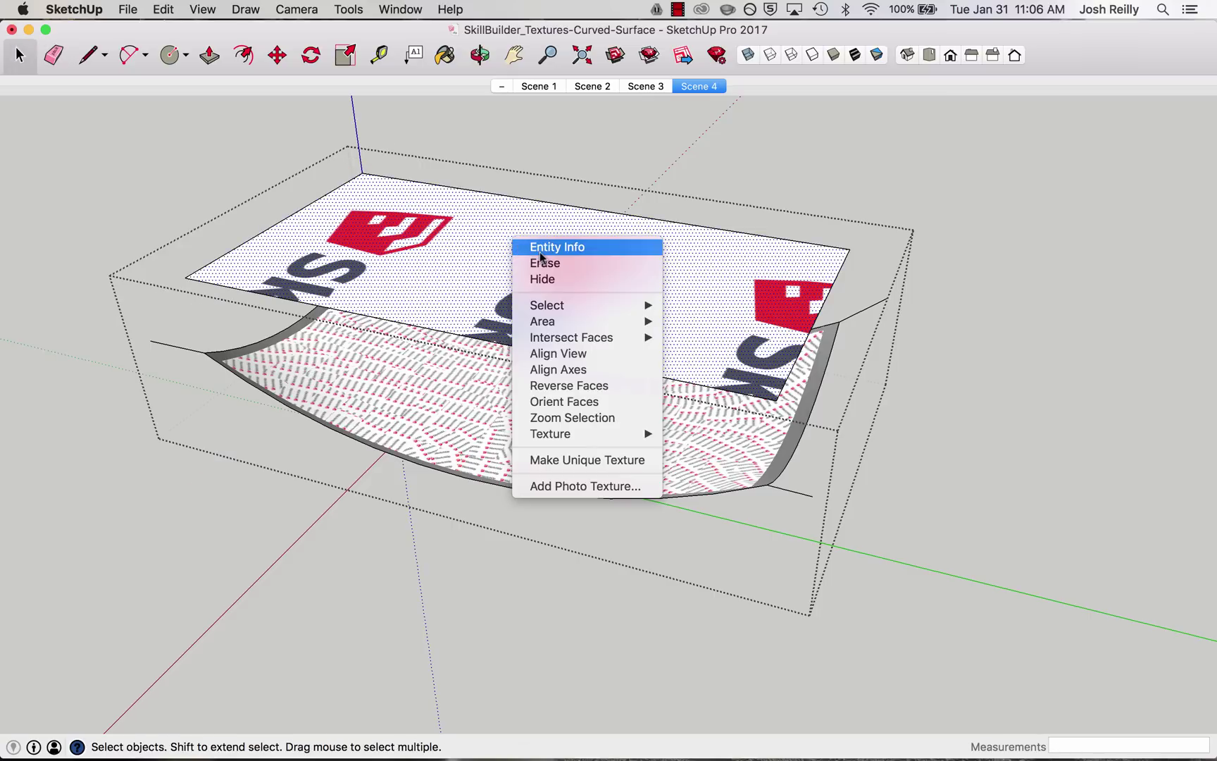
{"action": "mouse_move", "coordinate": [581, 433]}
{"action": "left_click", "coordinate": [701, 434]}
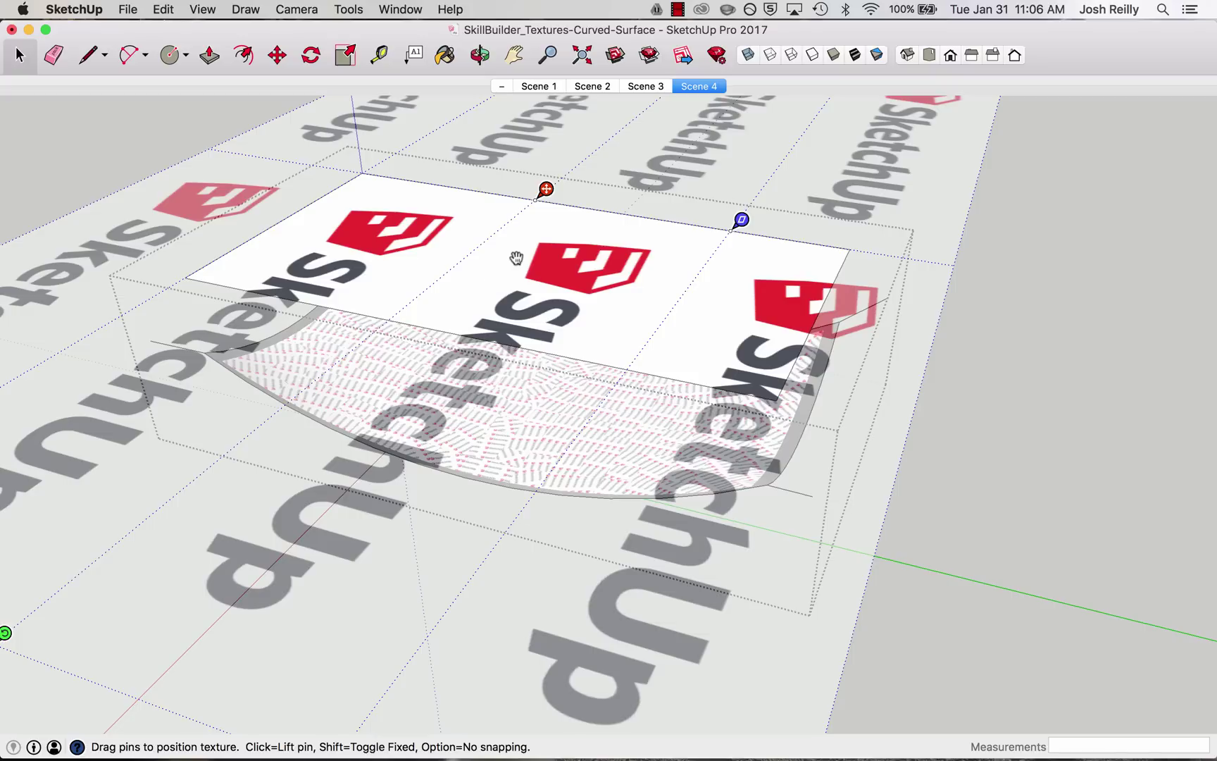
{"action": "right_click", "coordinate": [517, 262]}
{"action": "mouse_move", "coordinate": [563, 314]}
{"action": "left_click", "coordinate": [662, 316]}
- Slide the logo to center it on the plane and finish positioning
{"action": "scroll", "coordinate": [662, 316], "scroll_direction": "down", "scroll_amount": 8}
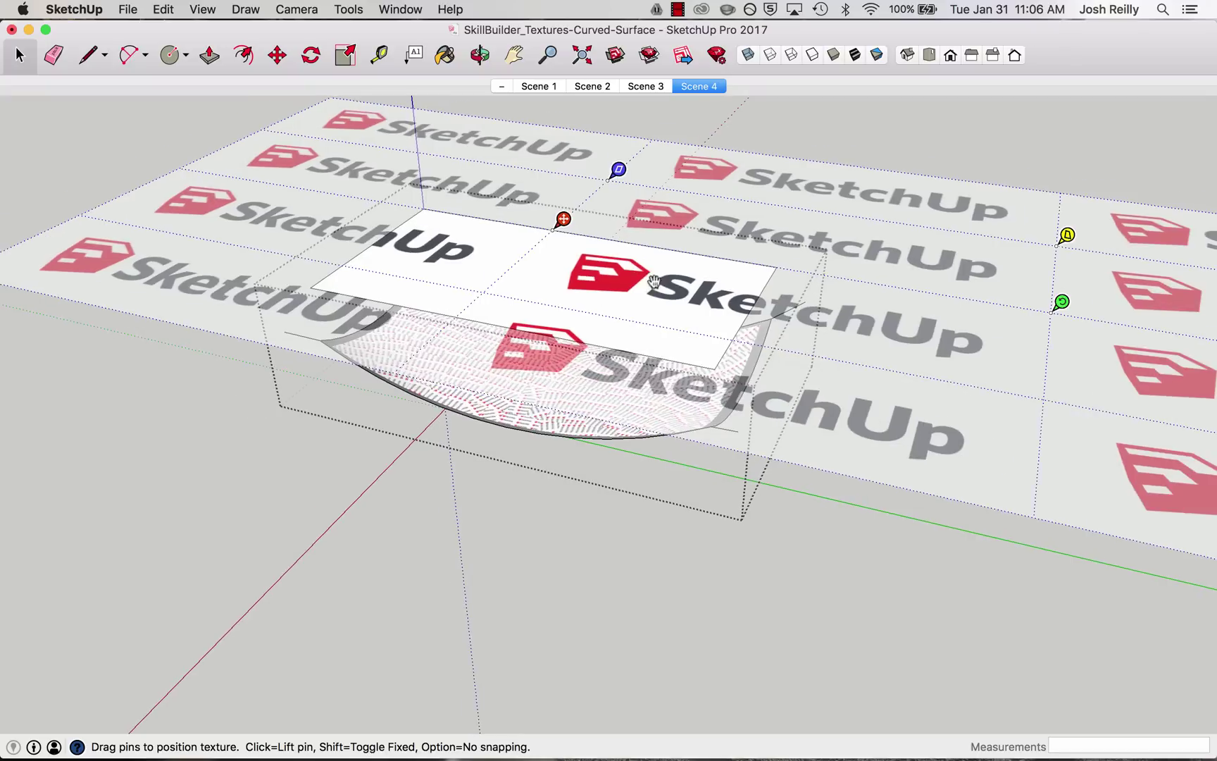
{"action": "left_click_drag", "start_coordinate": [459, 257], "coordinate": [453, 257]}
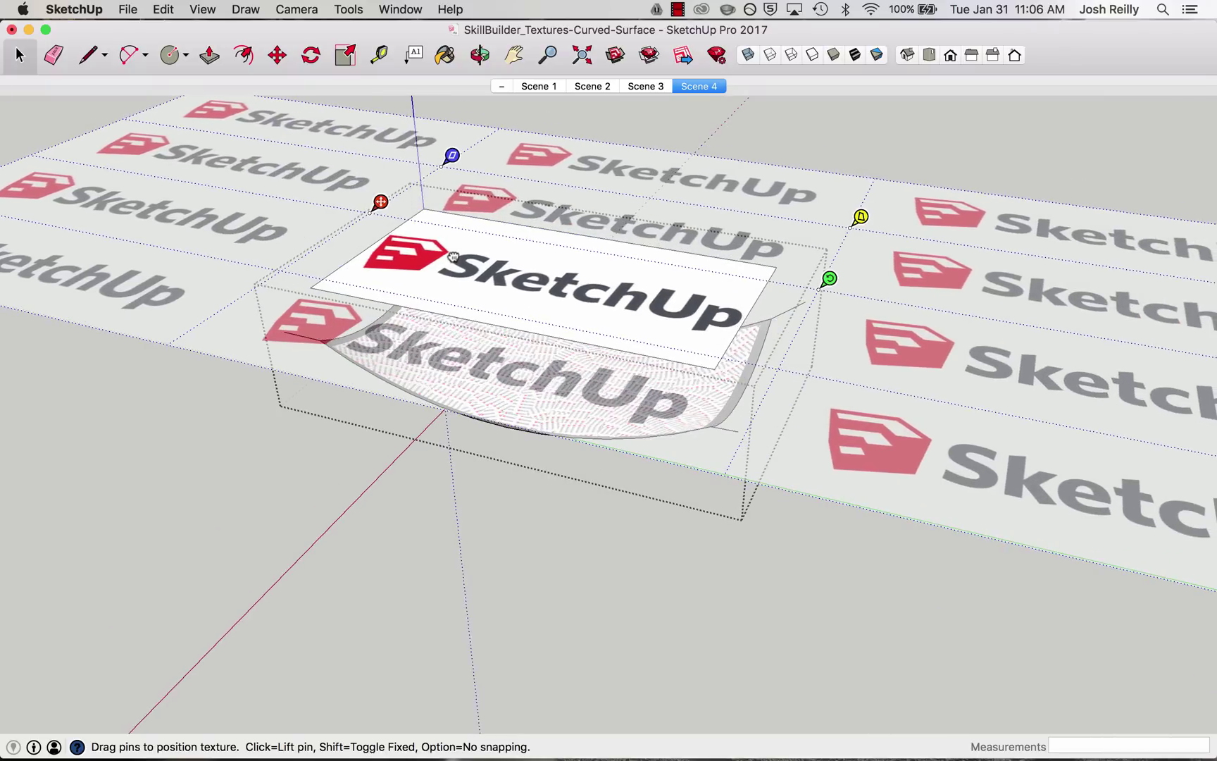
{"action": "right_click", "coordinate": [525, 279]}
{"action": "left_click", "coordinate": [557, 282]}
{"action": "scroll", "coordinate": [577, 312], "scroll_direction": "up", "scroll_amount": 2}
- Paint the curved surface with the top plane's logo material using the Paint Bucket
{"action": "key", "text": "b"}
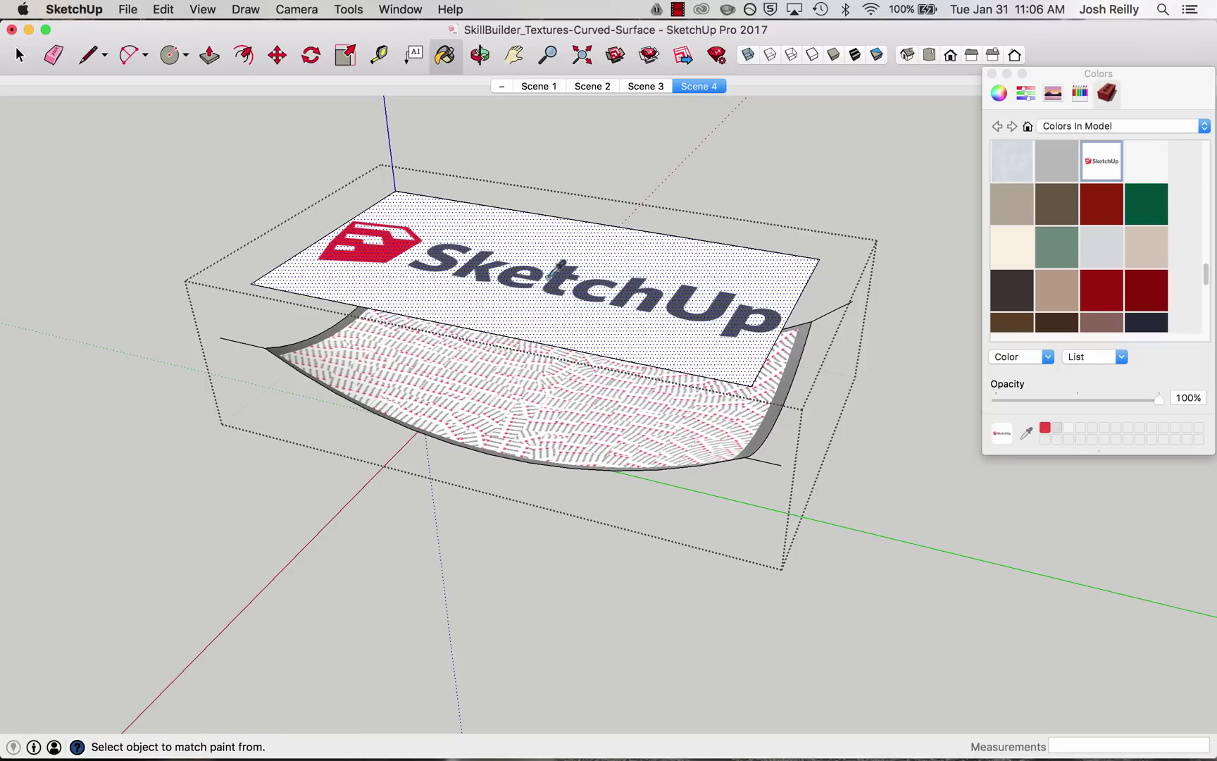
{"action": "middle_click_drag", "start_coordinate": [557, 380], "coordinate": [516, 328]}
{"action": "scroll", "coordinate": [546, 334], "scroll_direction": "up", "scroll_amount": 3}
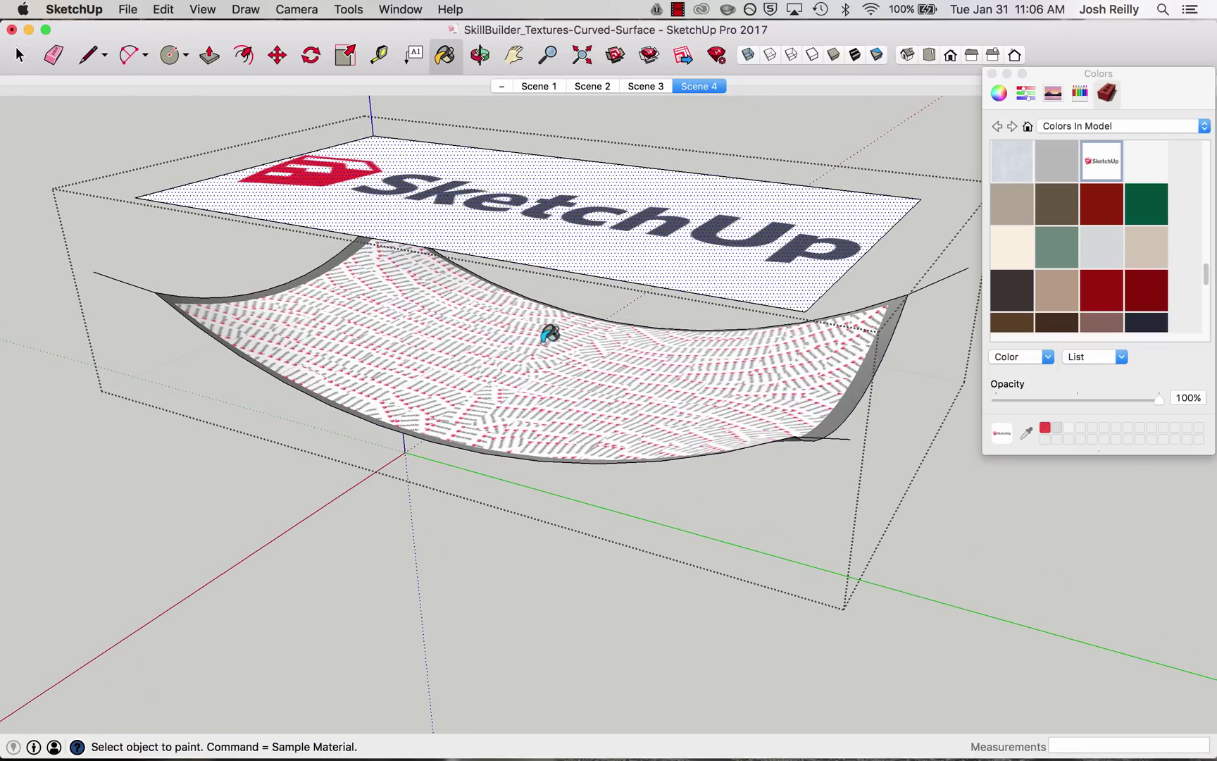
{"action": "left_click", "coordinate": [533, 356]}
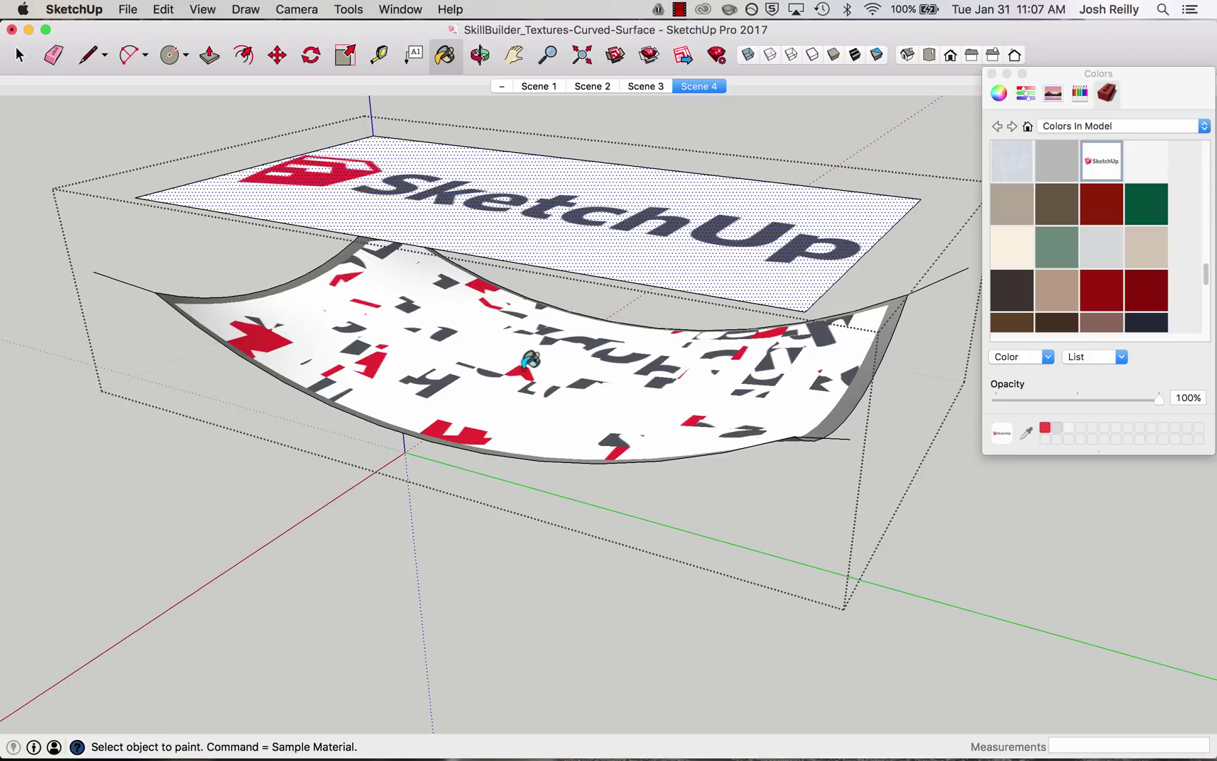
{"action": "mouse_move", "coordinate": [503, 349]}
{"action": "middle_mouse_down"}
{"action": "mouse_move", "coordinate": [521, 338]}
{"action": "mouse_move", "coordinate": [537, 358]}
{"action": "mouse_move", "coordinate": [543, 348]}
{"action": "middle_mouse_up"}
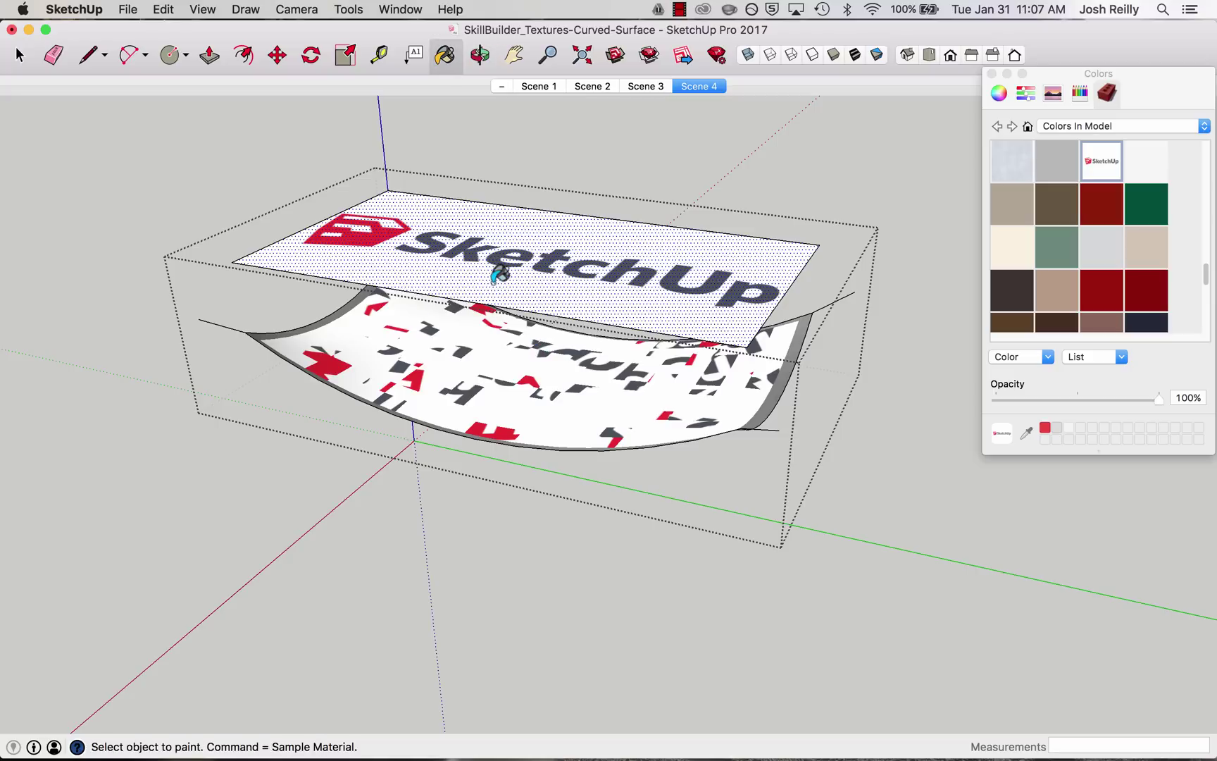
- Set the top plane's texture to Texture > Projected
{"action": "right_click", "coordinate": [479, 248]}
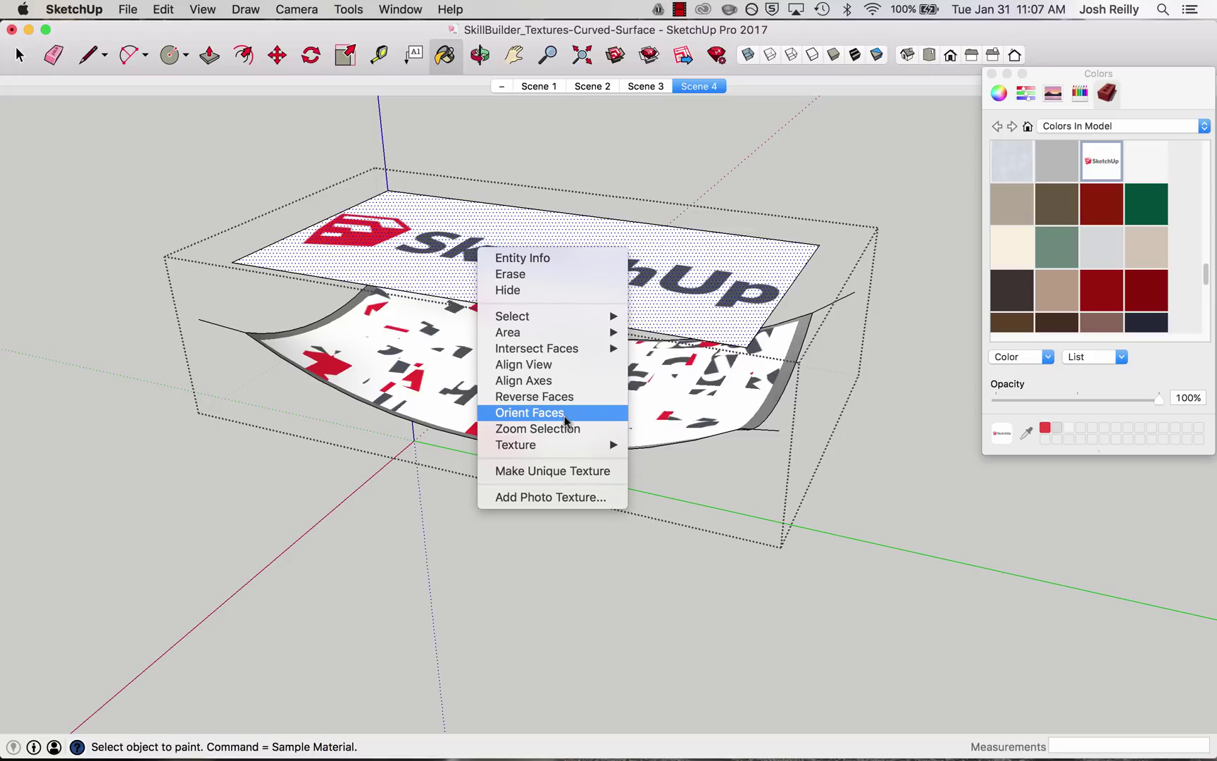
{"action": "mouse_move", "coordinate": [542, 445]}
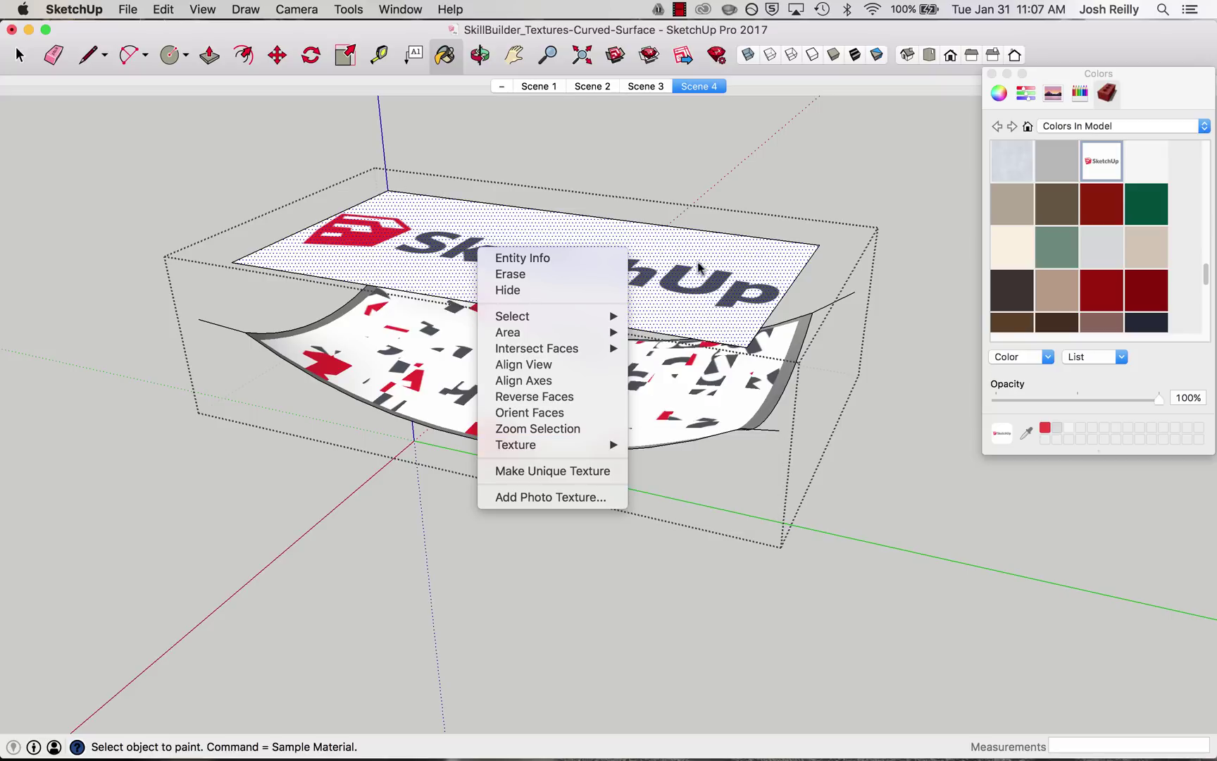
{"action": "mouse_move", "coordinate": [579, 446]}
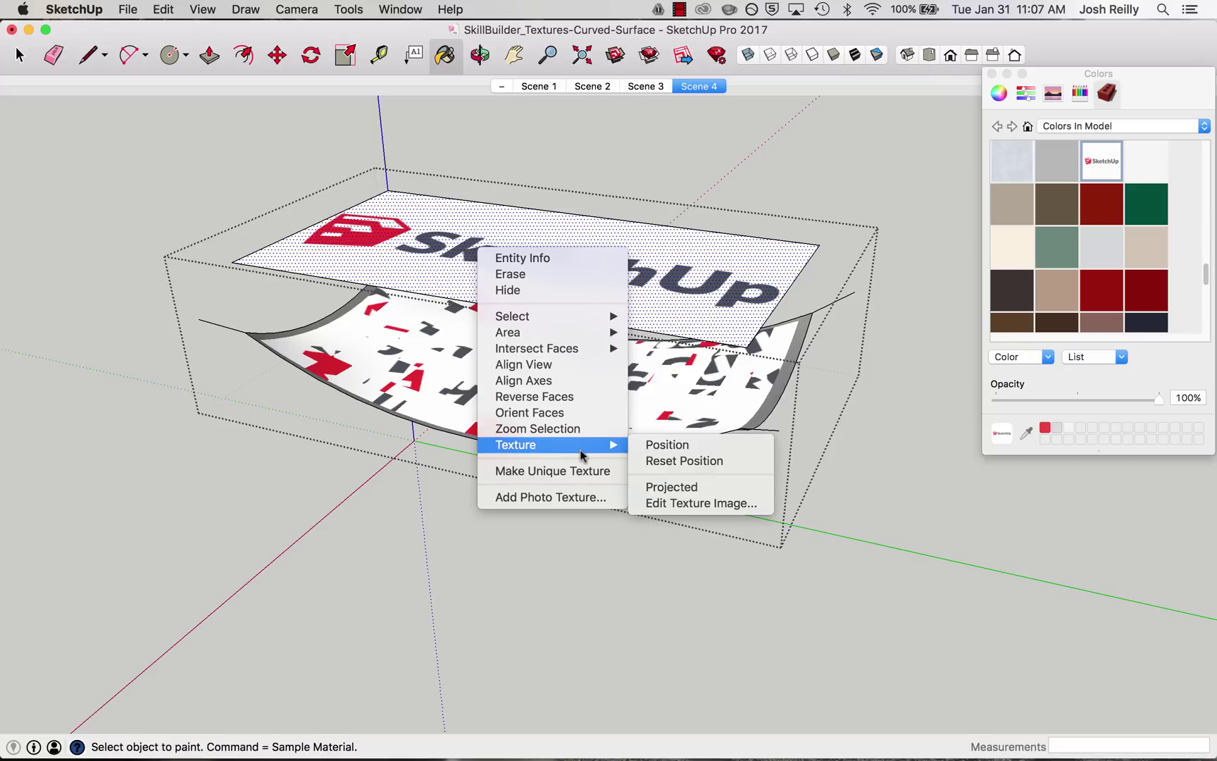
{"action": "left_click", "coordinate": [684, 489]}
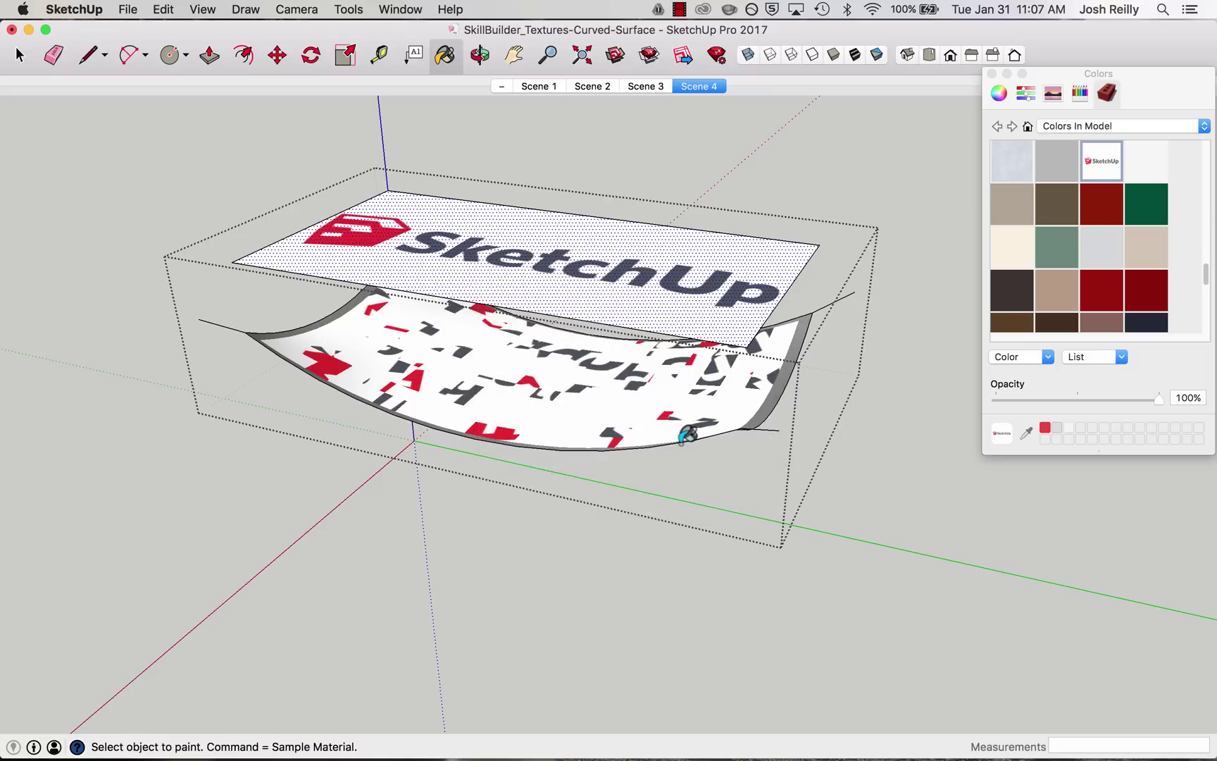
{"action": "right_click", "coordinate": [585, 241]}
{"action": "mouse_move", "coordinate": [673, 441]}
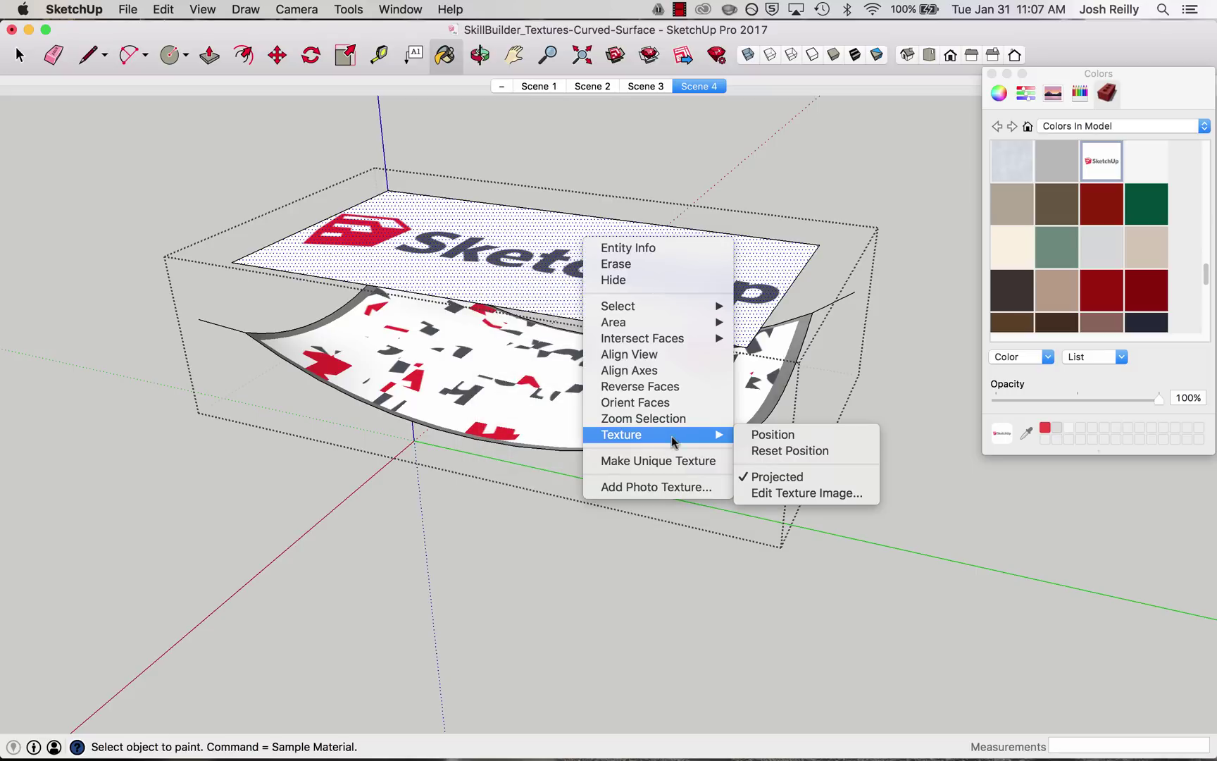
{"action": "left_click", "coordinate": [744, 478]}
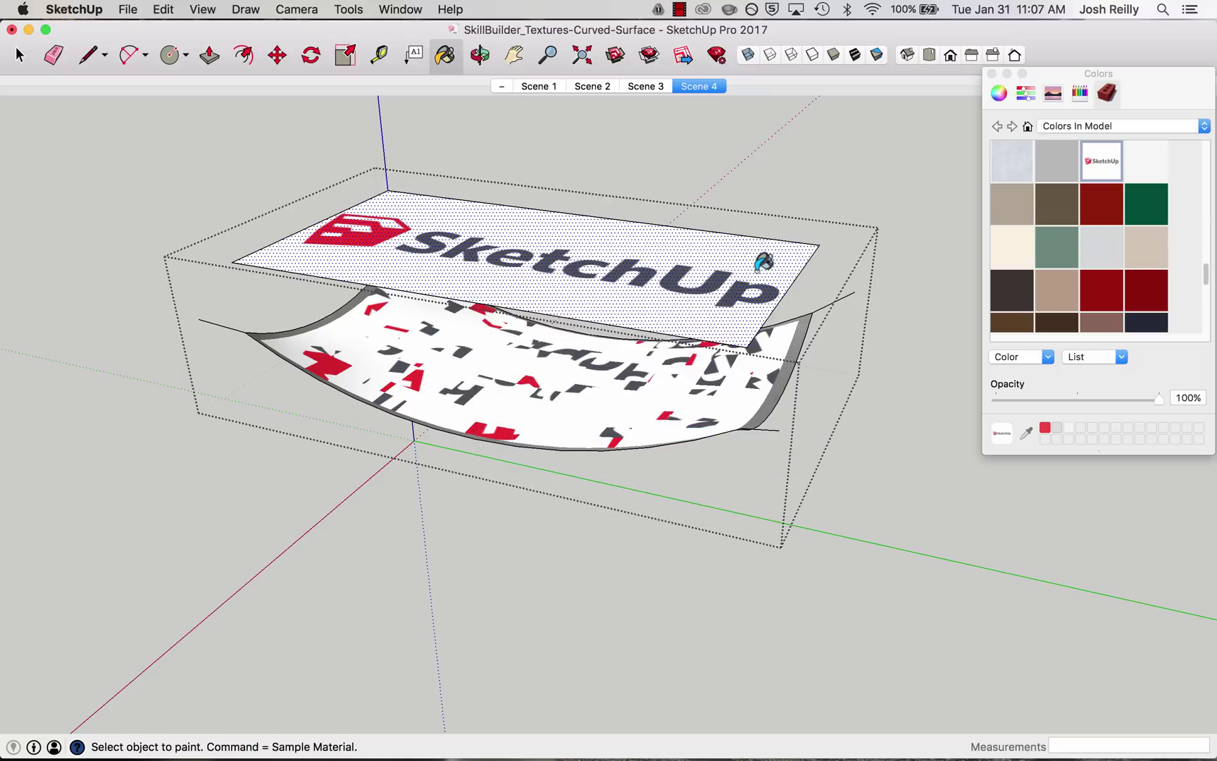
- Sample the projected material from the top plane and paint the curved surface with it
{"action": "left_click", "coordinate": [612, 263], "text": "super"}
{"action": "left_click", "coordinate": [510, 373]}
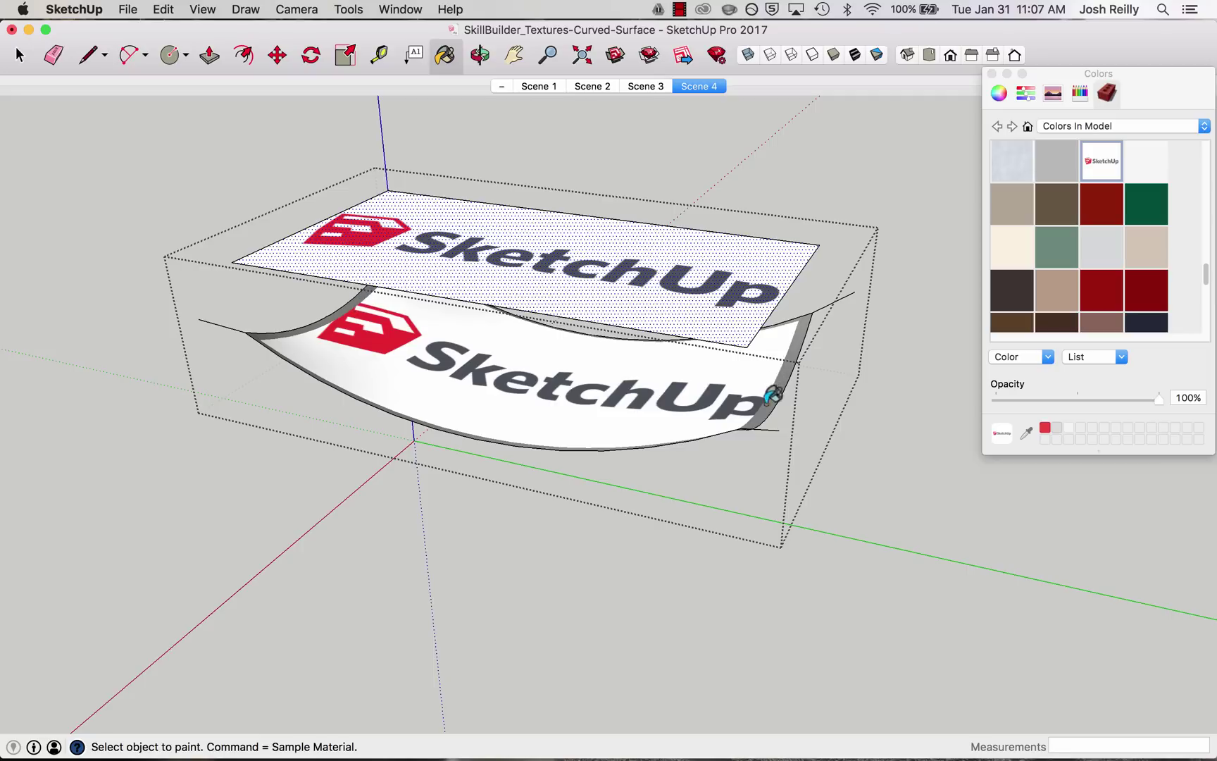
{"action": "key", "text": "space"}
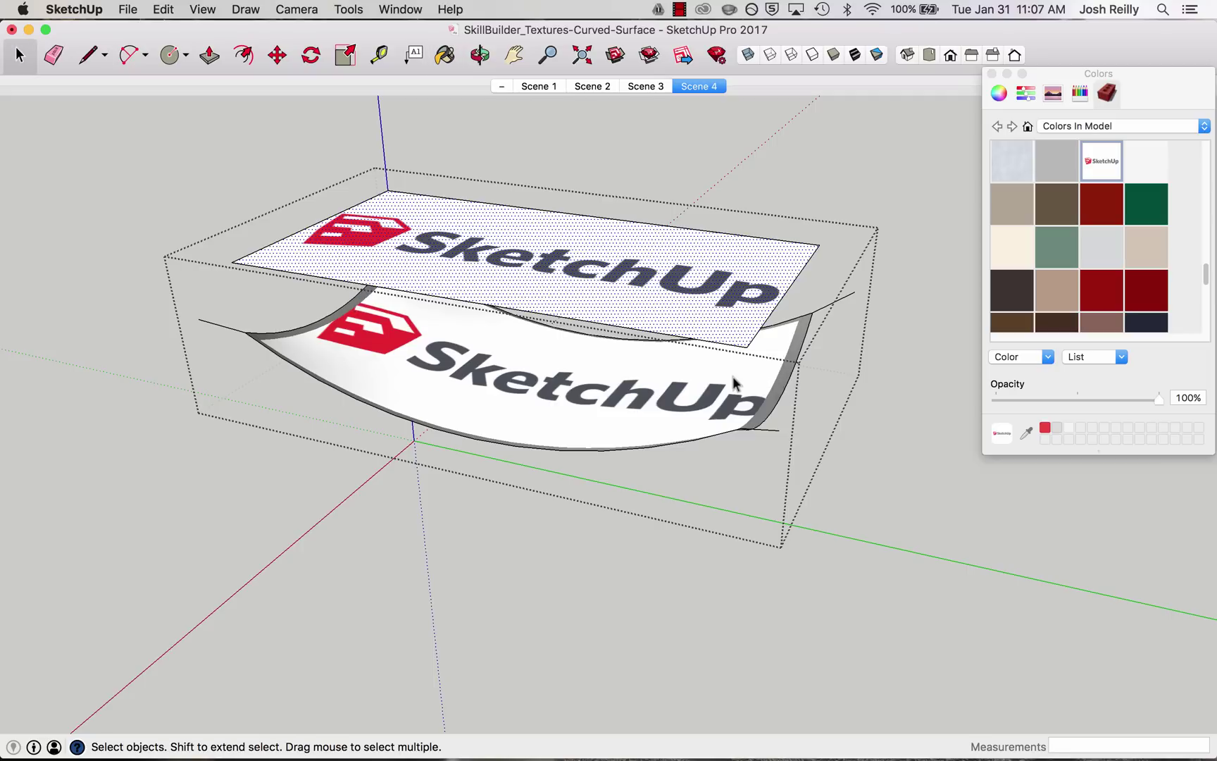
- Shift the top plane's logo slightly right in Texture > Position, then sample it with the Paint Bucket
{"action": "right_click", "coordinate": [447, 243]}
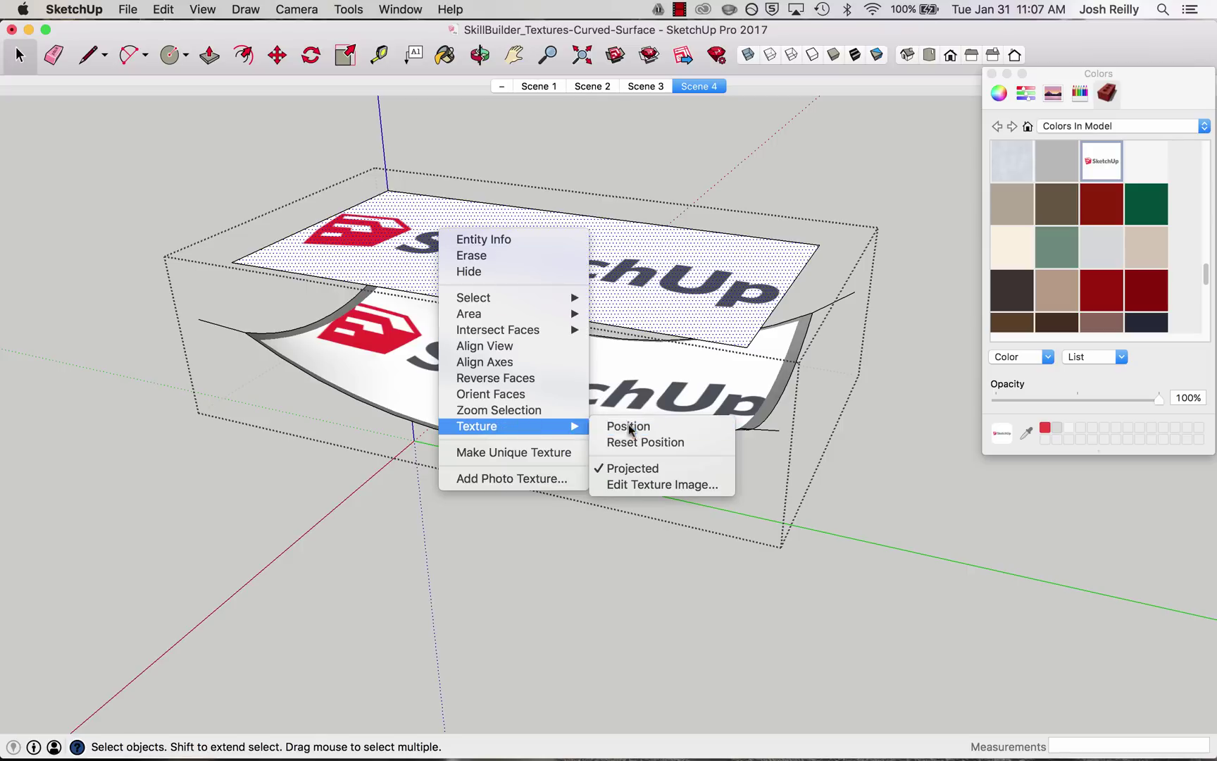
{"action": "left_click", "coordinate": [629, 426]}
{"action": "left_click_drag", "start_coordinate": [886, 255], "coordinate": [839, 251]}
{"action": "left_click_drag", "start_coordinate": [567, 263], "coordinate": [588, 263]}
{"action": "right_click", "coordinate": [523, 247]}
{"action": "key", "text": "Escape"}
{"action": "key", "text": "b"}
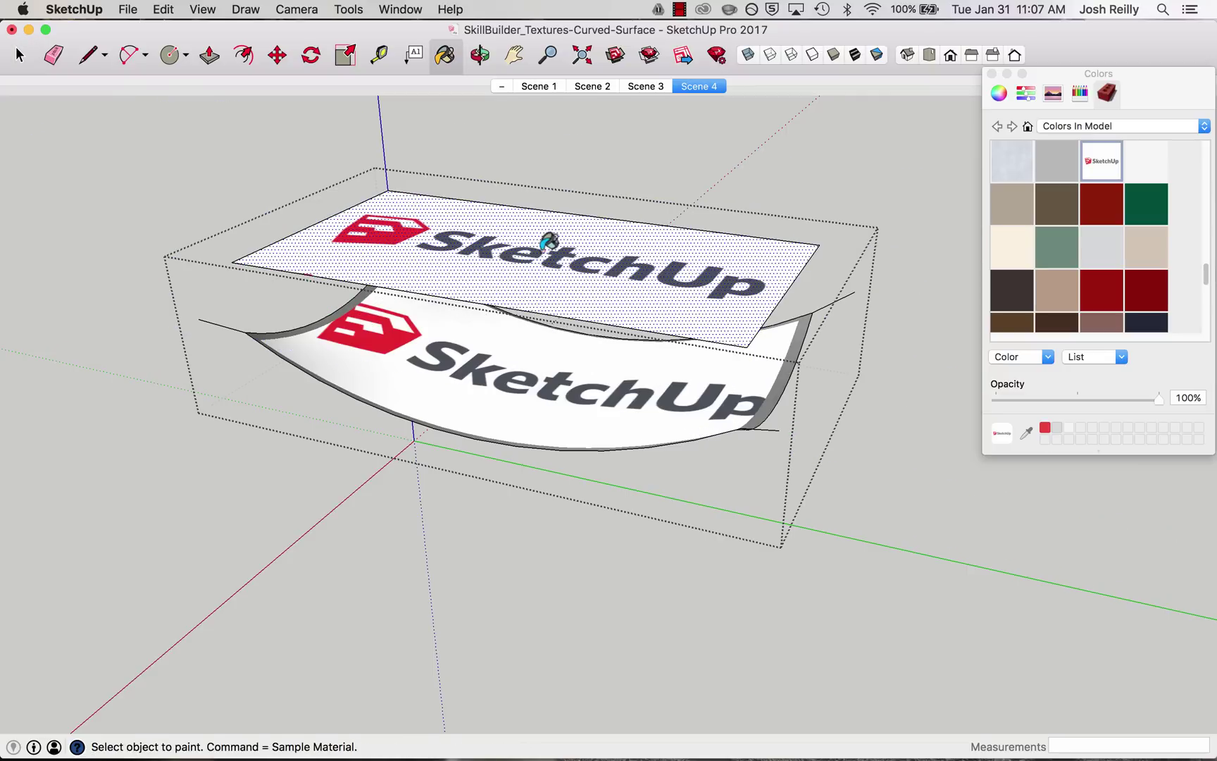
{"action": "left_click", "coordinate": [543, 201], "text": "super"}
- Sample the top plane's updated logo material and paint it onto the curved canopy surface
{"action": "left_click", "coordinate": [572, 252]}
{"action": "left_click", "coordinate": [561, 371]}
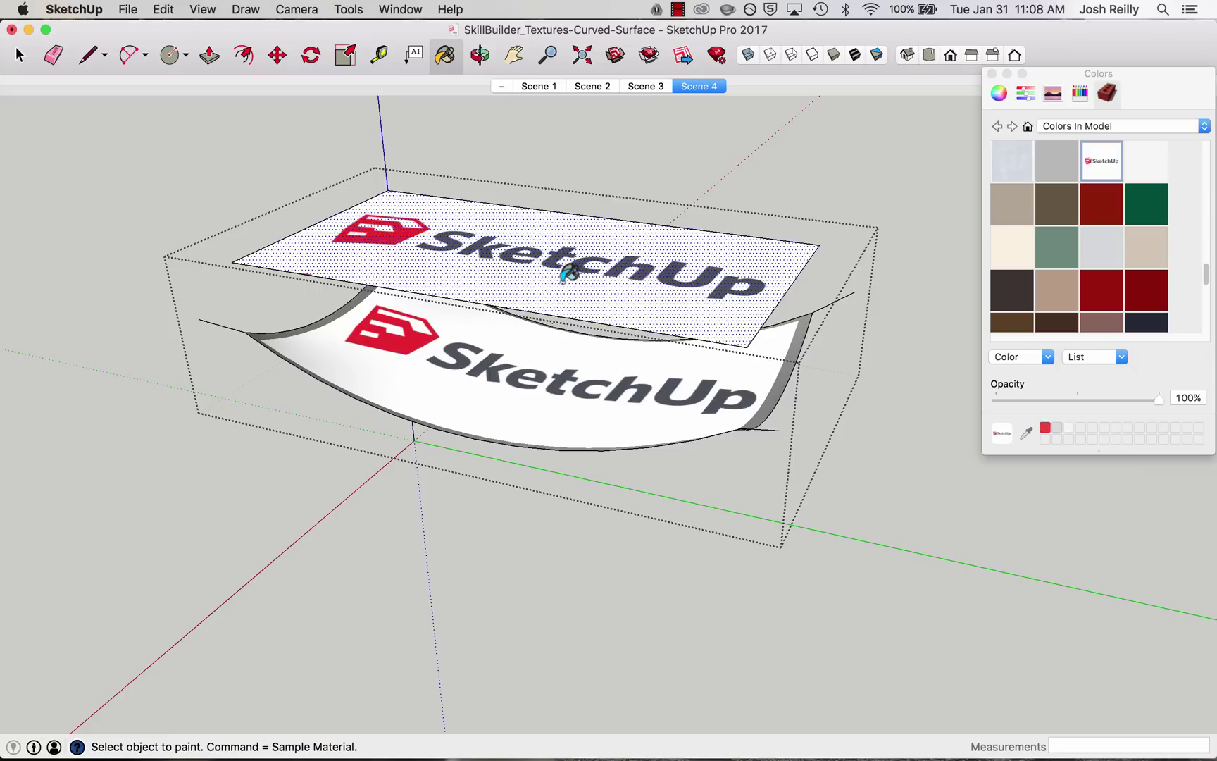
{"action": "mouse_move", "coordinate": [569, 273]}
{"action": "middle_mouse_down"}
{"action": "mouse_move", "coordinate": [562, 294]}
{"action": "mouse_move", "coordinate": [538, 289]}
{"action": "mouse_move", "coordinate": [660, 253]}
{"action": "mouse_move", "coordinate": [560, 263]}
{"action": "mouse_move", "coordinate": [597, 292]}
{"action": "middle_mouse_up"}
- Delete the flat logo plane and exit the group to show the canopy over the brick patio
{"action": "key", "text": "space"}
{"action": "scroll", "coordinate": [665, 309], "scroll_direction": "up", "scroll_amount": 2}
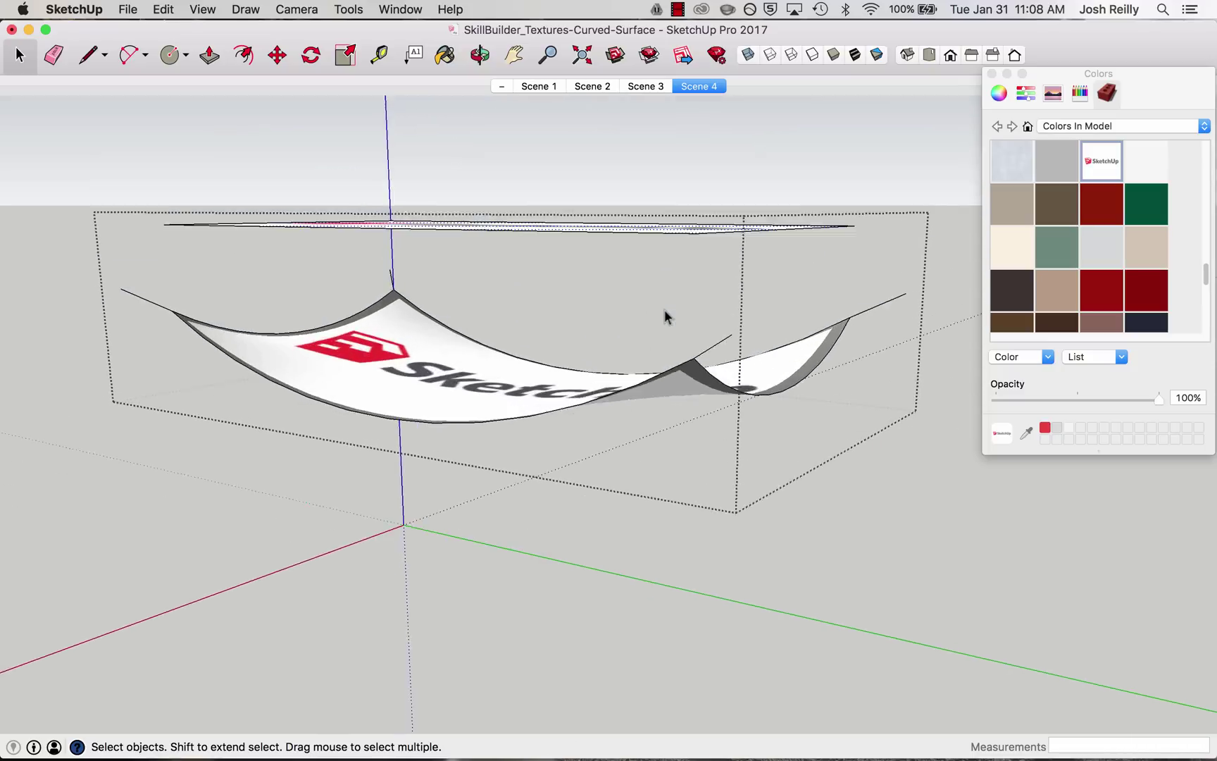
{"action": "double_click", "coordinate": [644, 285]}
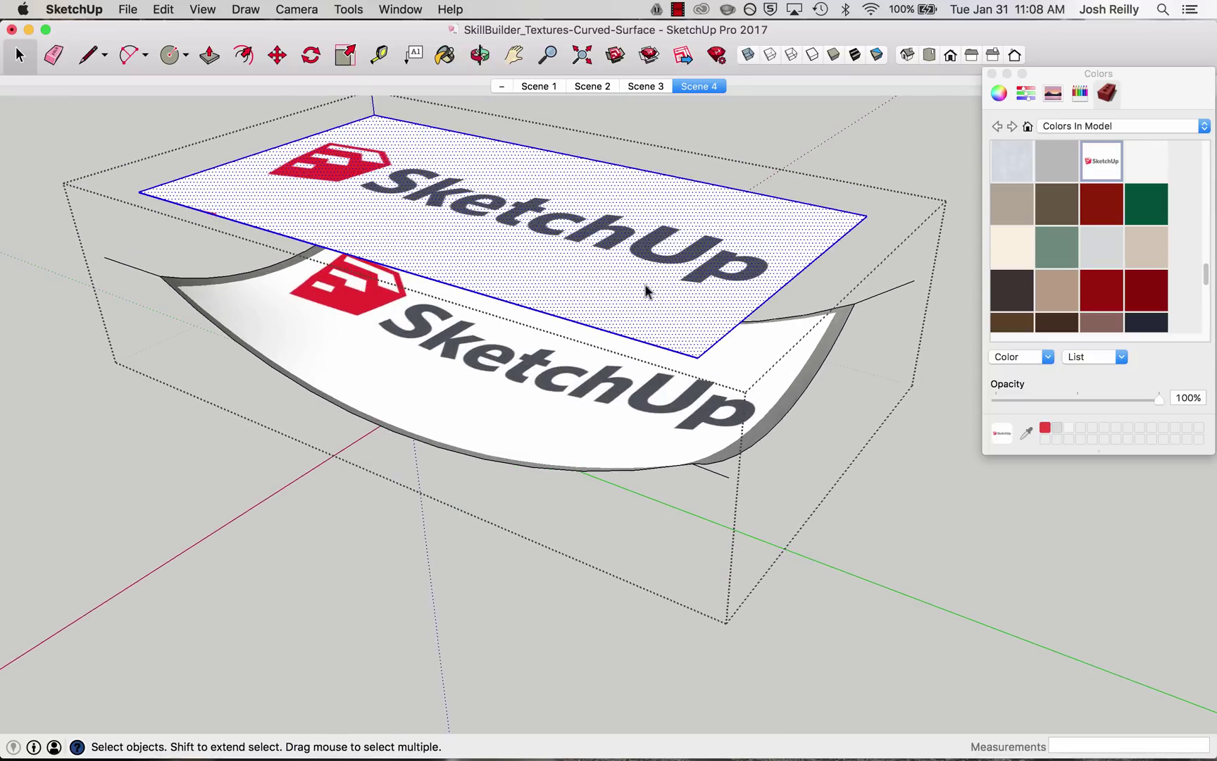
{"action": "key", "text": "Delete"}
{"action": "left_click", "coordinate": [645, 284]}
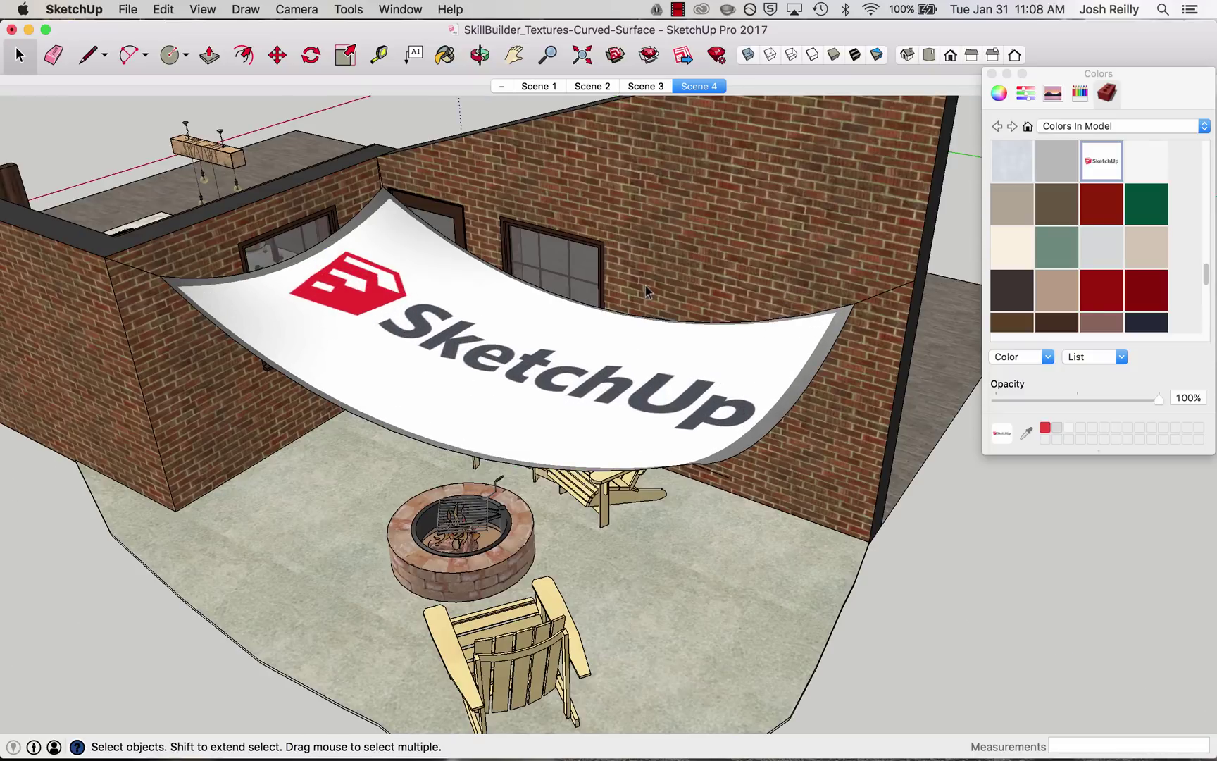